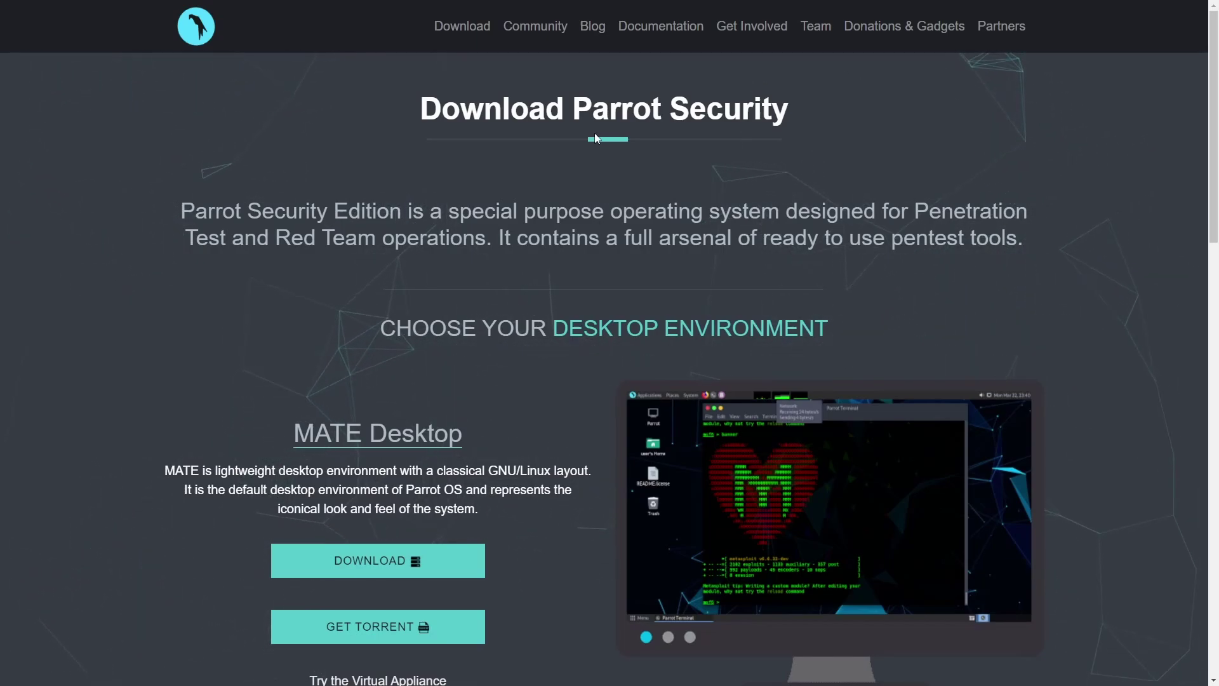
Step: Scroll through the Download Parrot Security page to review the MATE and KDE editions
drag(571, 109, 807, 109)
click(828, 122)
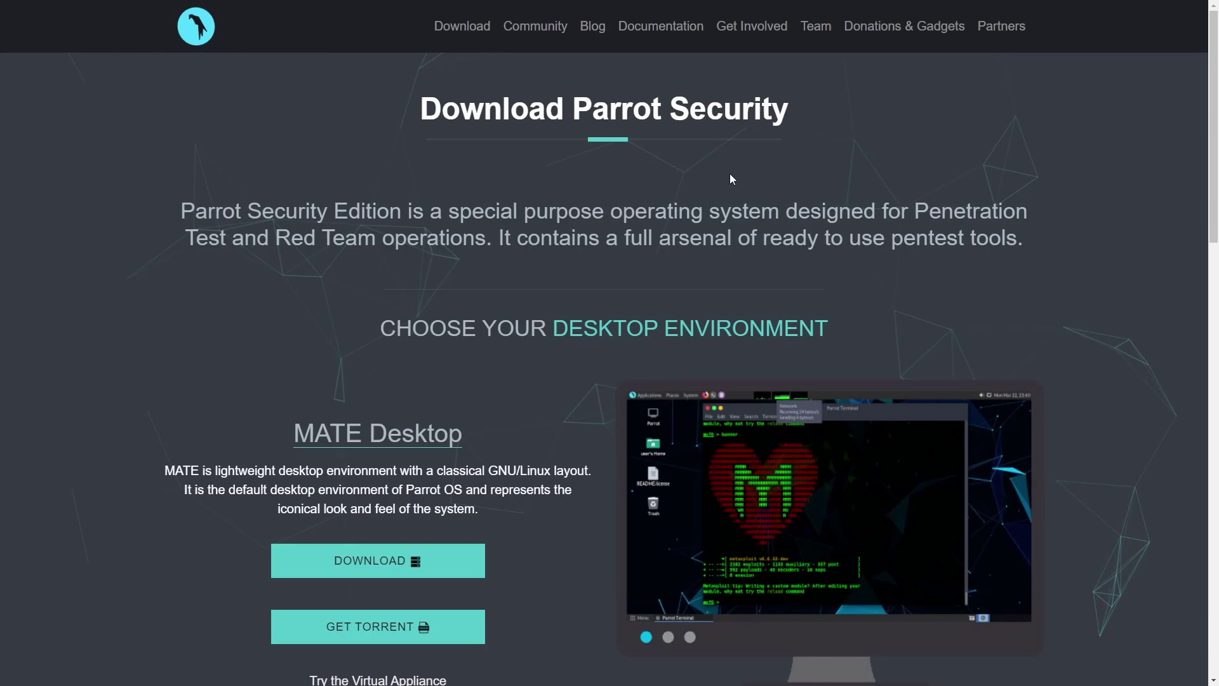
scroll(662, 189, down, 4)
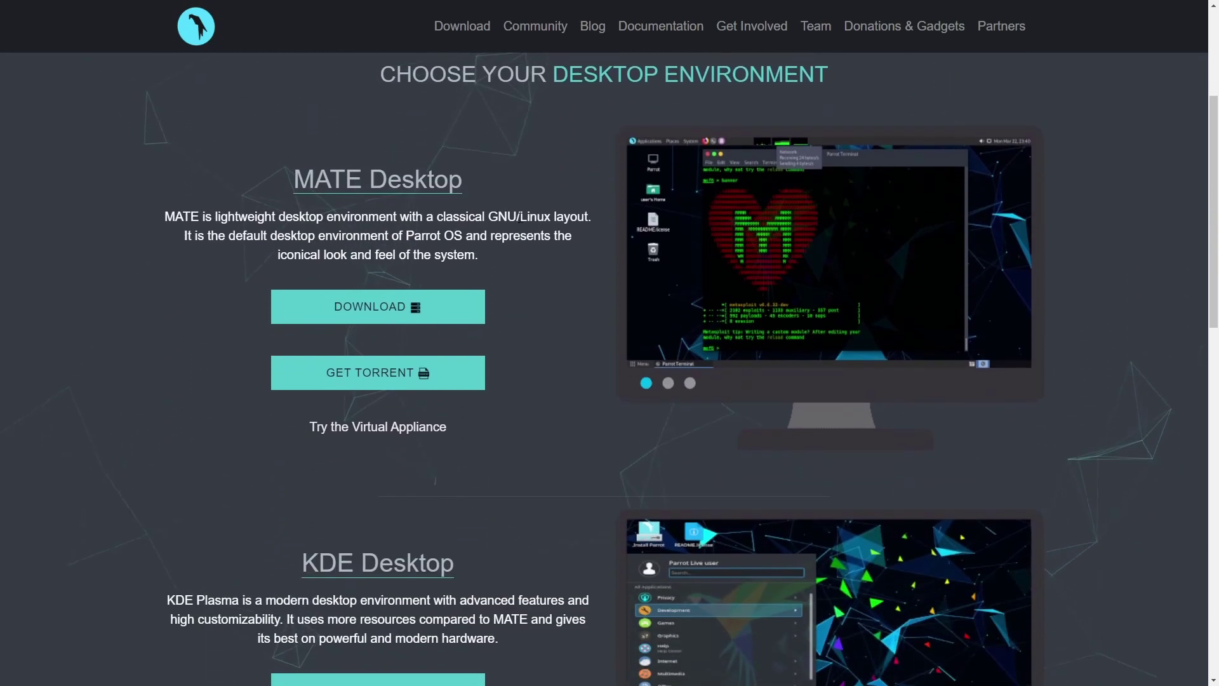
scroll(528, 188, up, 4)
scroll(528, 193, down, 7)
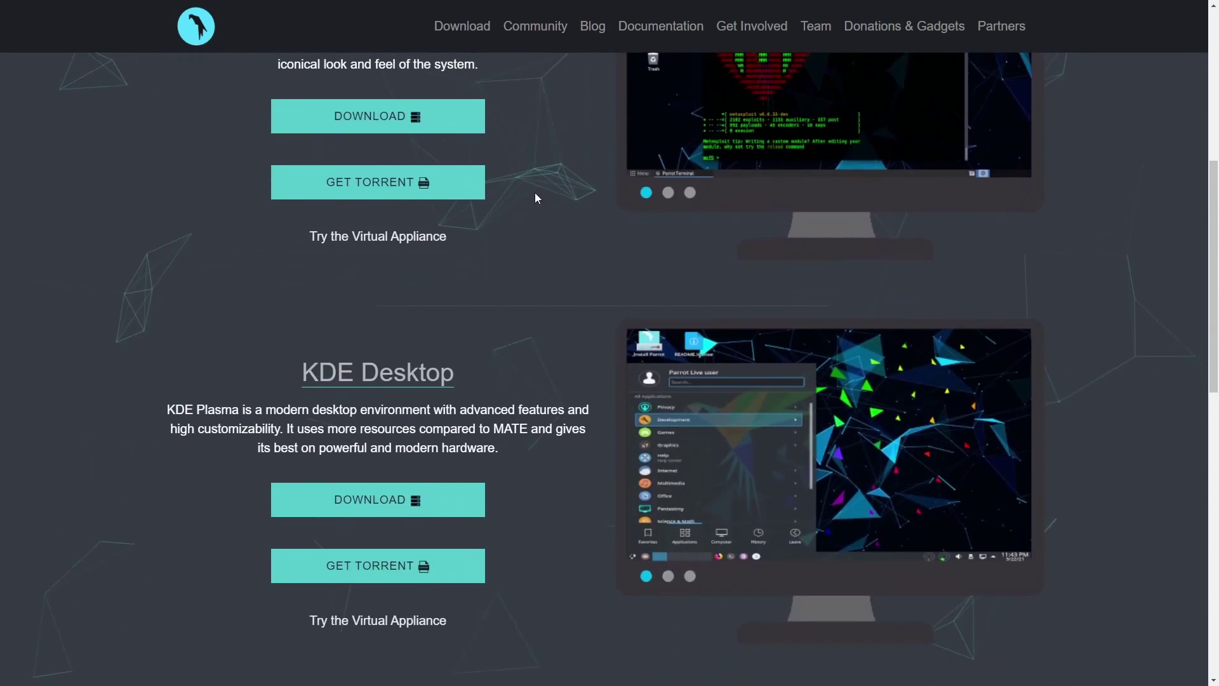
scroll(539, 202, down, 2)
scroll(542, 209, up, 8)
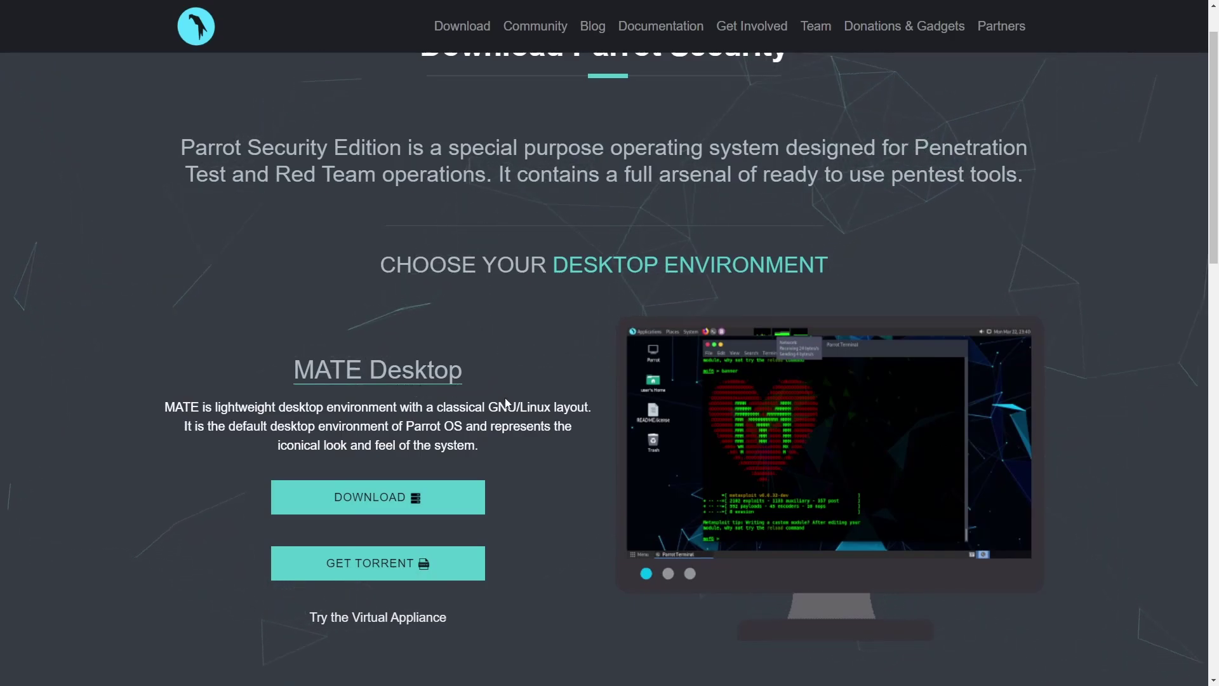
Step: Download the MATE Desktop ISO, saving Parrot-security-4.11.3_amd64 into the Downloads folder
click(482, 498)
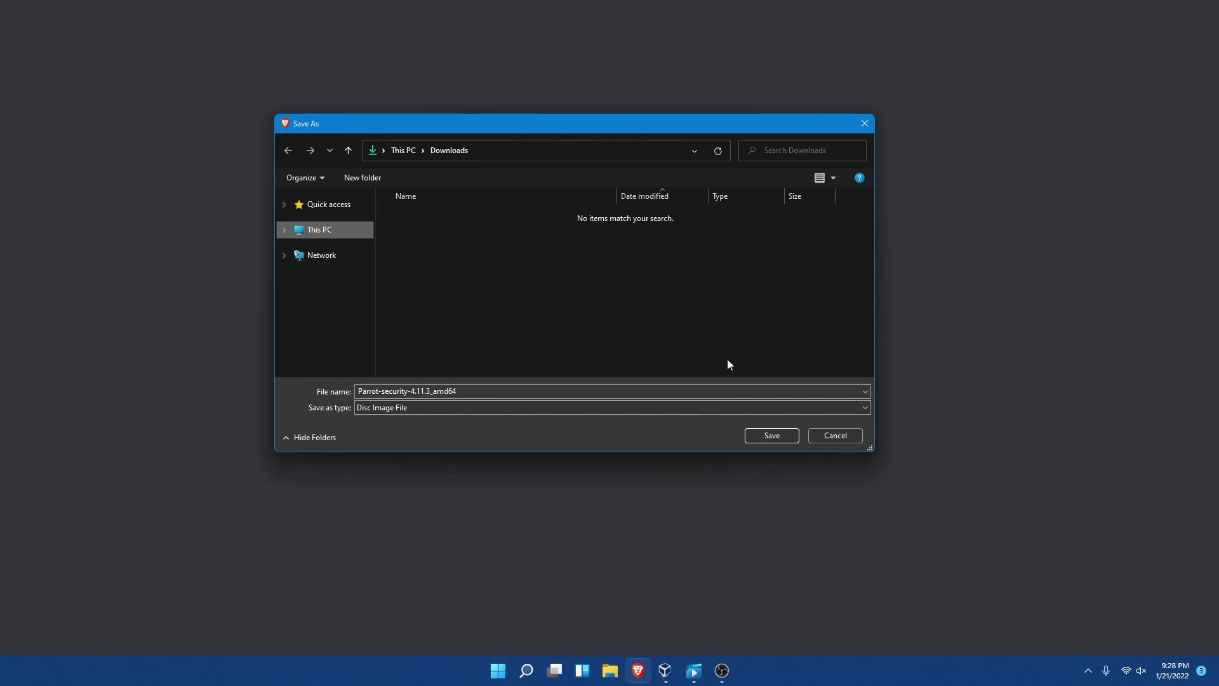
click(474, 390)
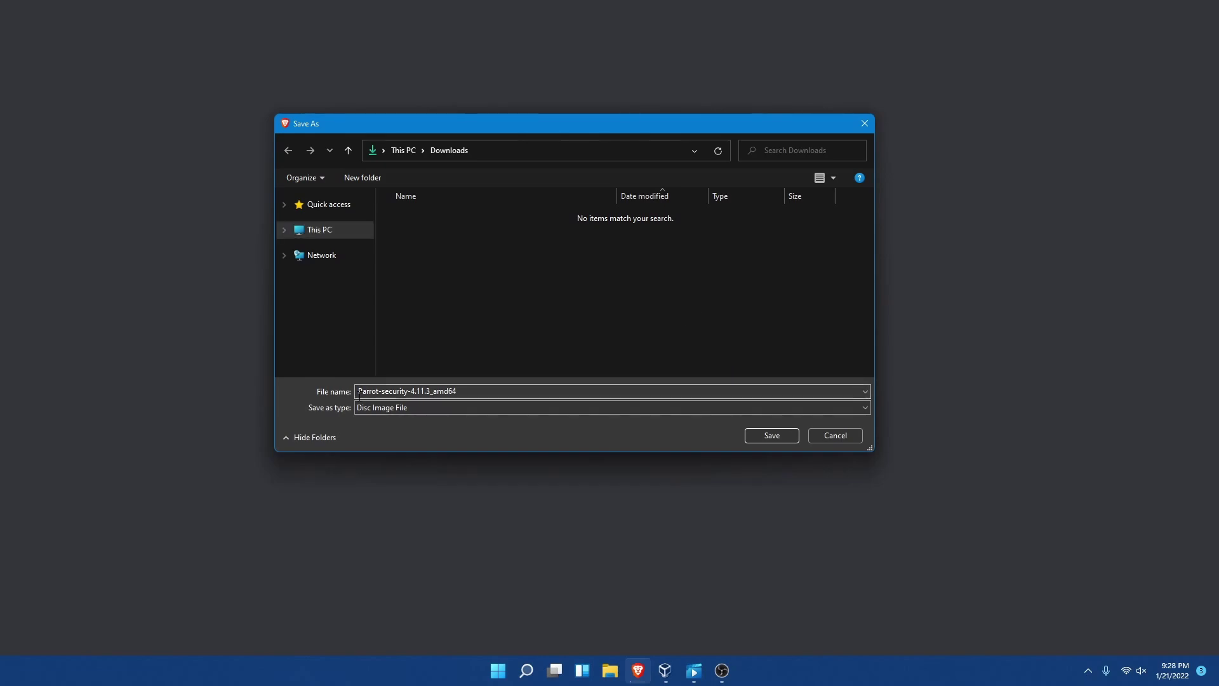
click(474, 390)
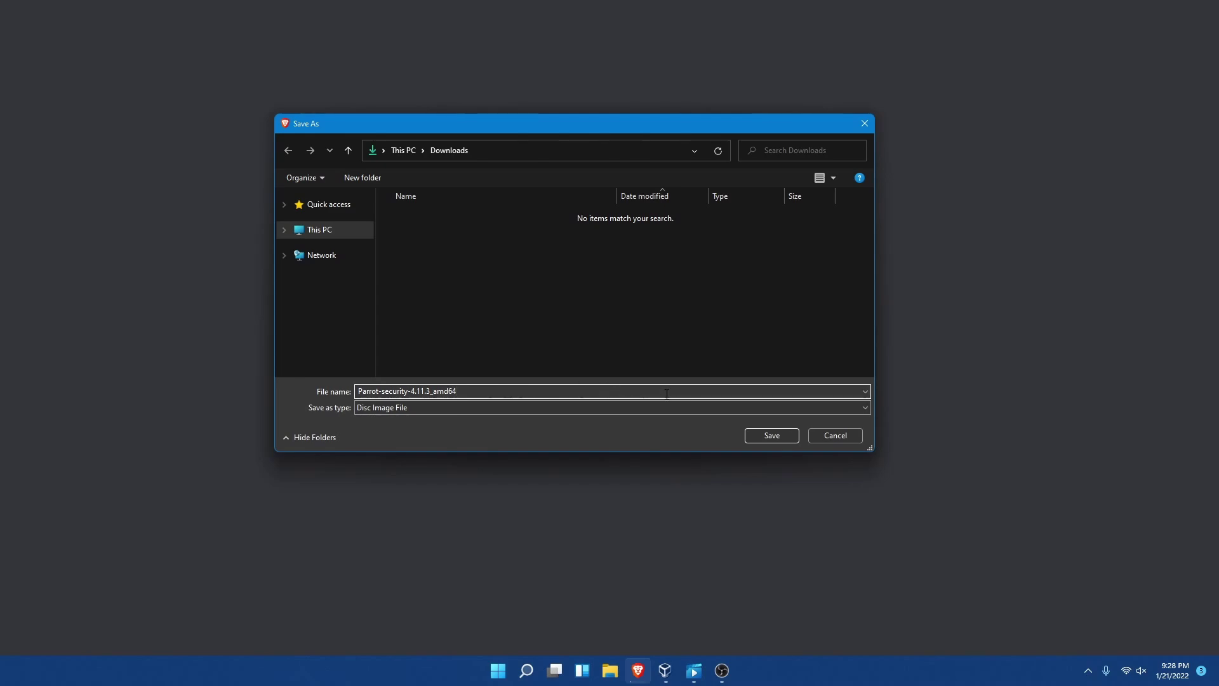
click(772, 435)
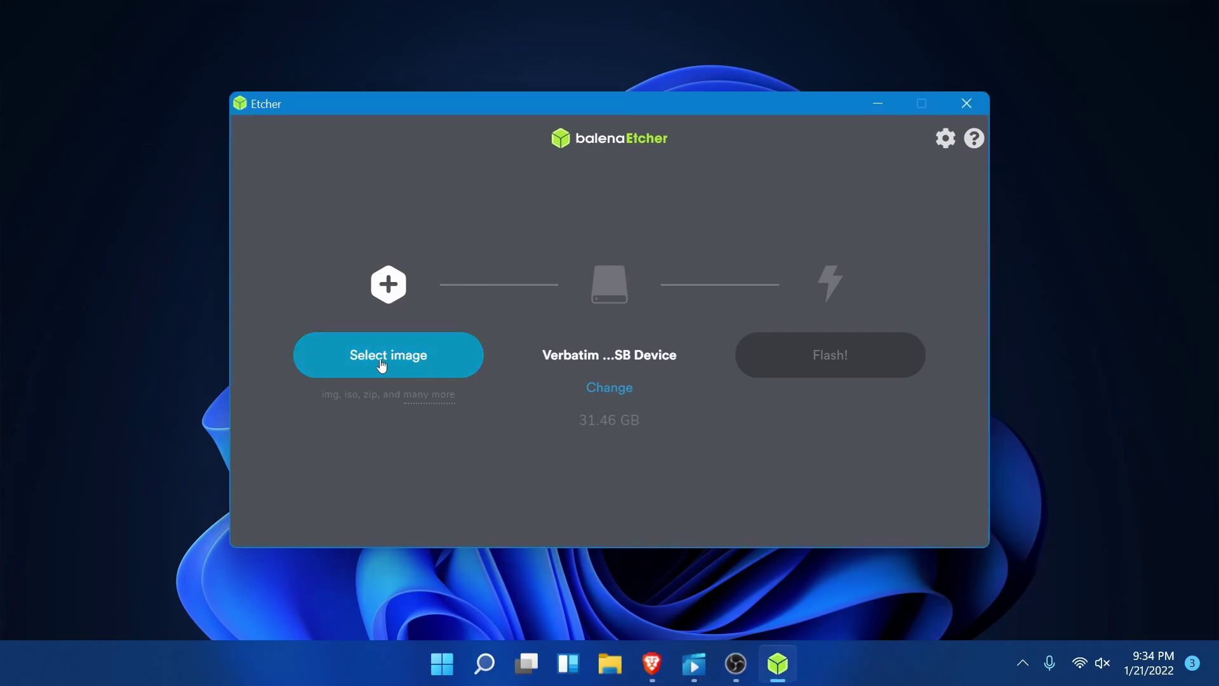
Step: Load the Parrot-security-4.11.3_amd64 image into balenaEtcher and review the target drive
click(381, 360)
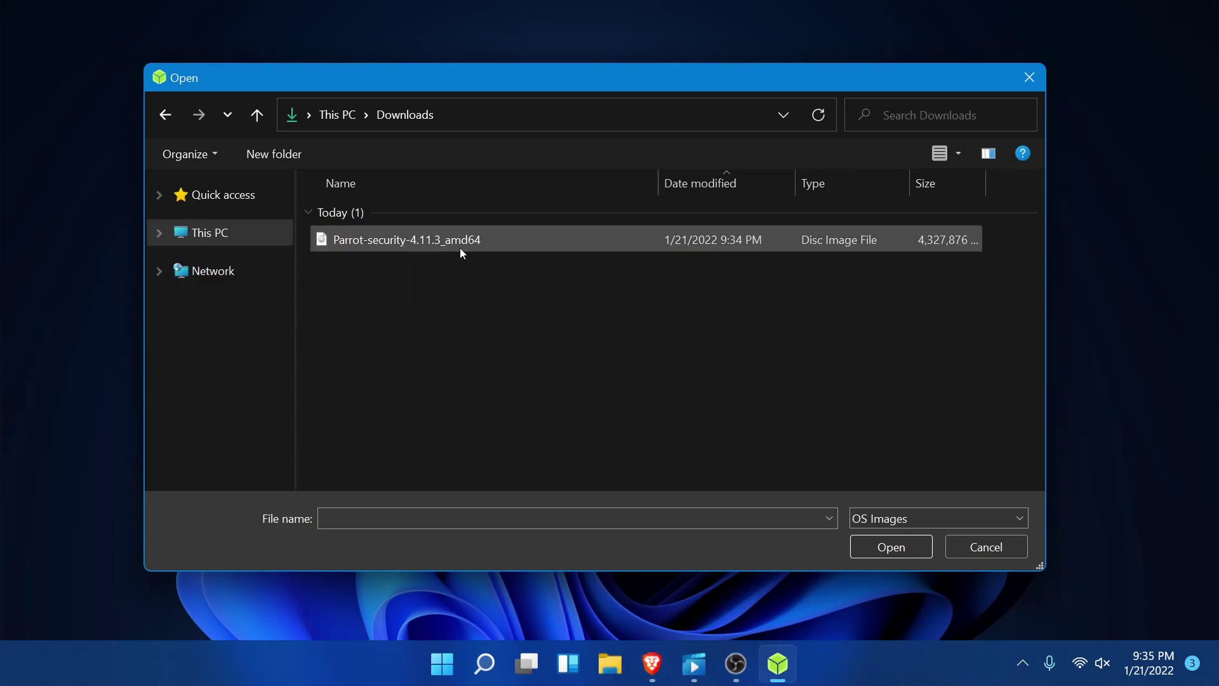
click(482, 241)
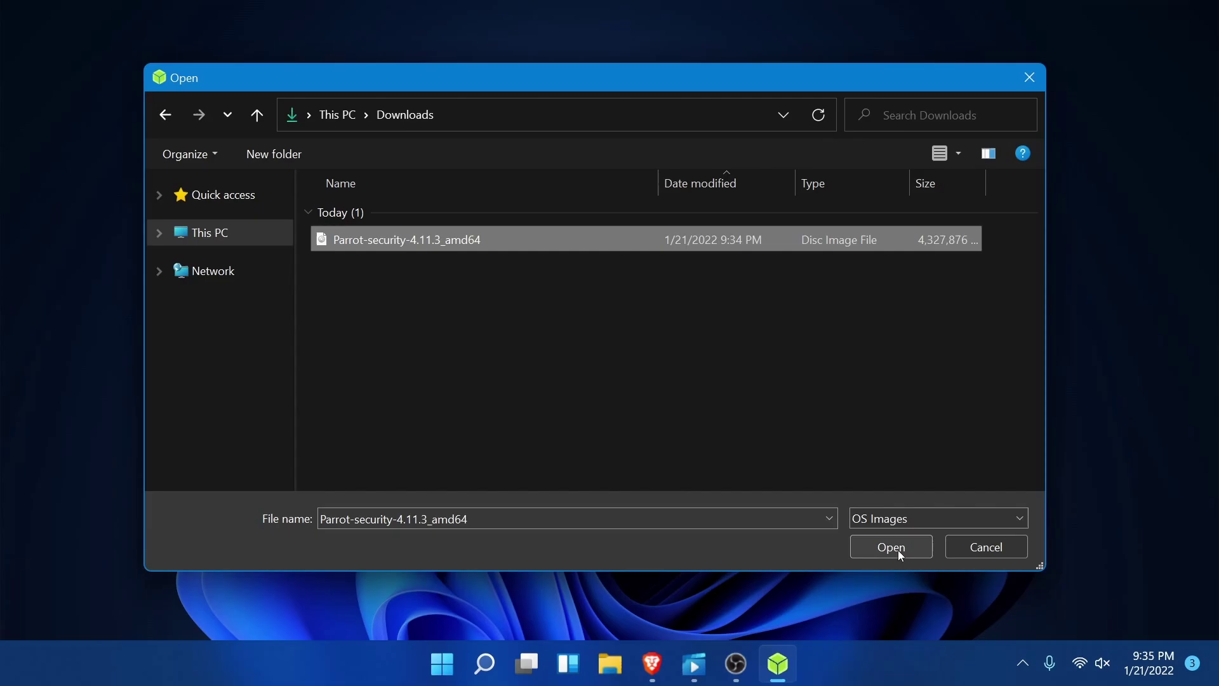
click(889, 548)
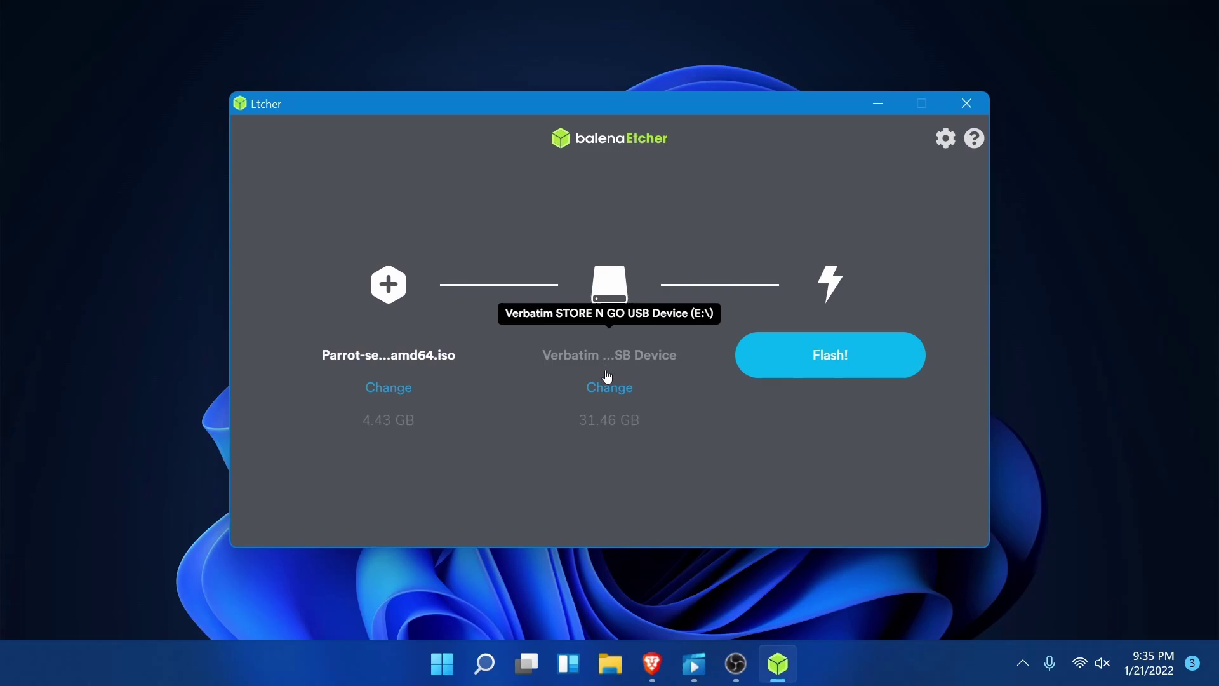
click(610, 394)
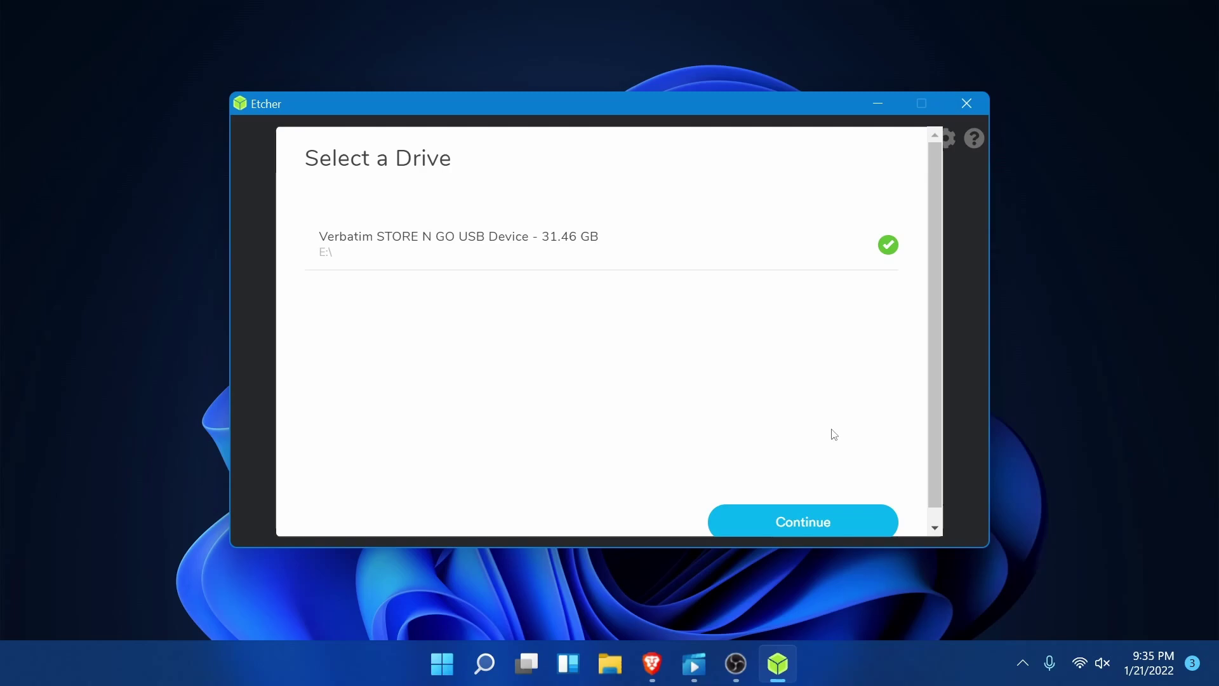
Step: Confirm the Verbatim USB as target and flash the Parrot ISO, approving the UAC prompt
click(821, 525)
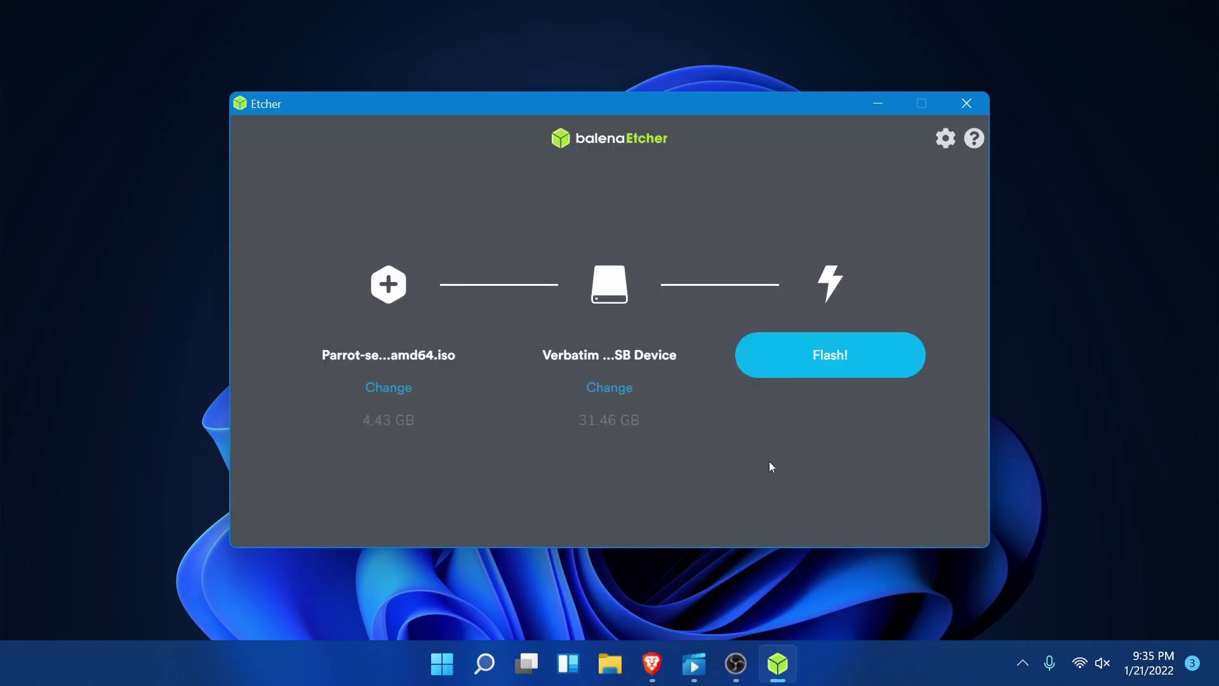
click(830, 367)
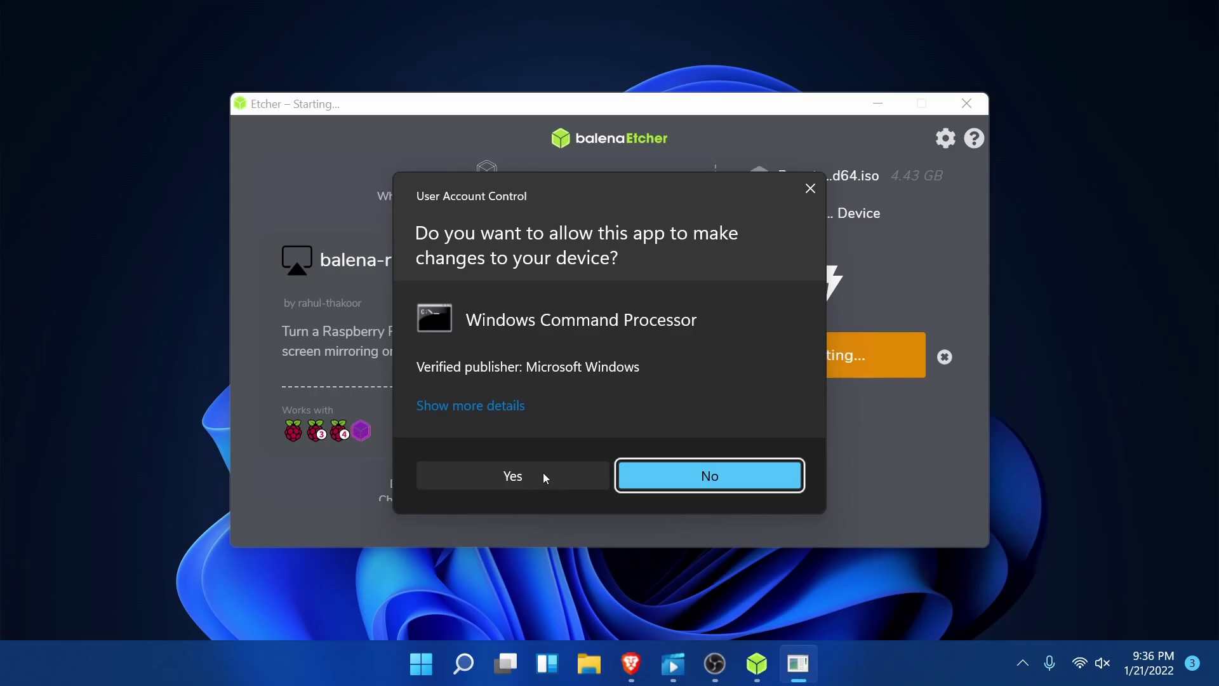
click(546, 477)
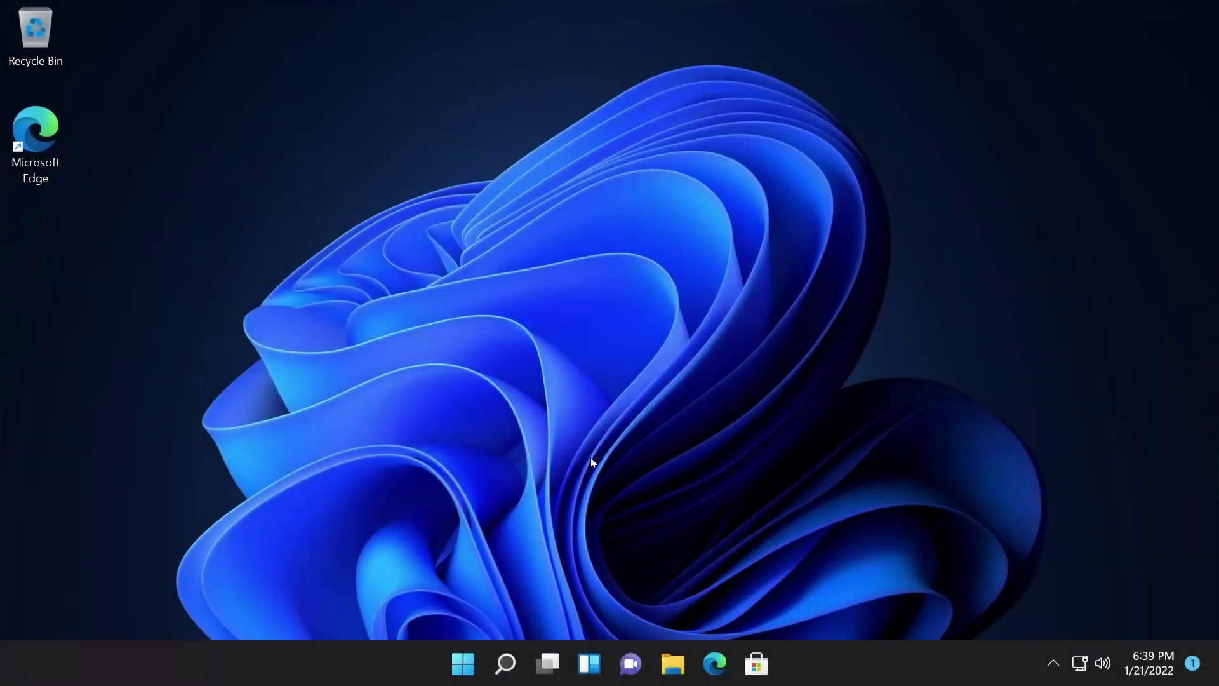
Step: Search 'disk' and open Disk Management (Create and format hard disk partitions)
click(464, 667)
text(di)
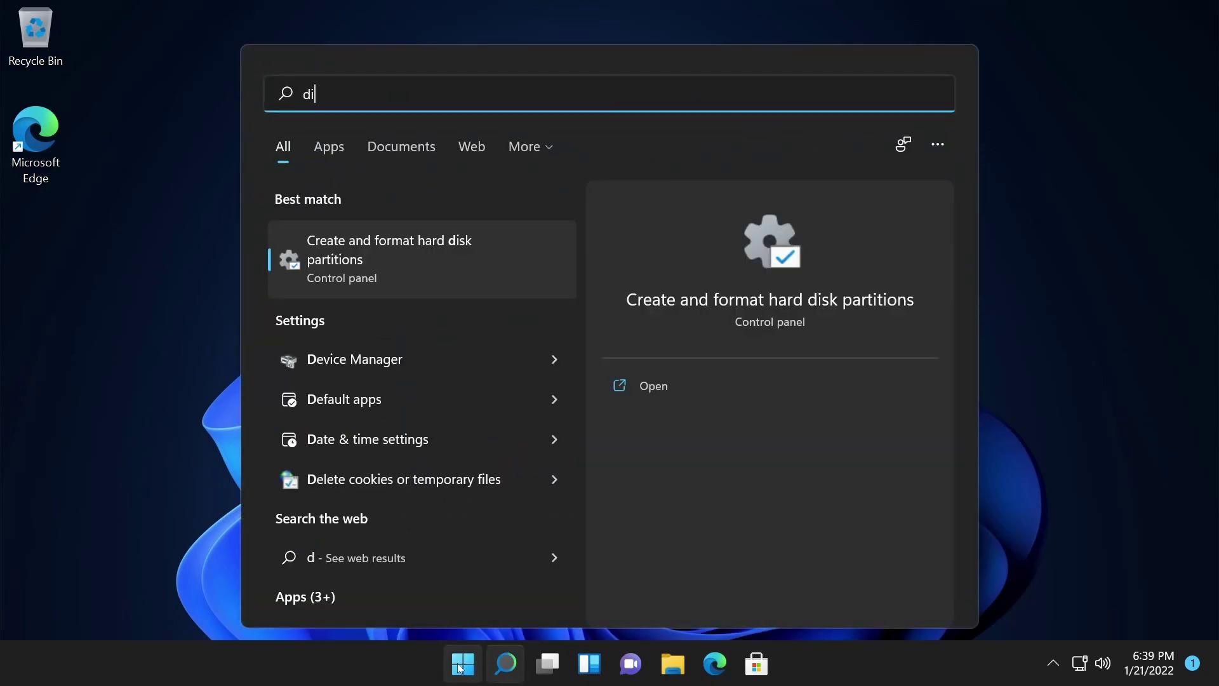
text(sk)
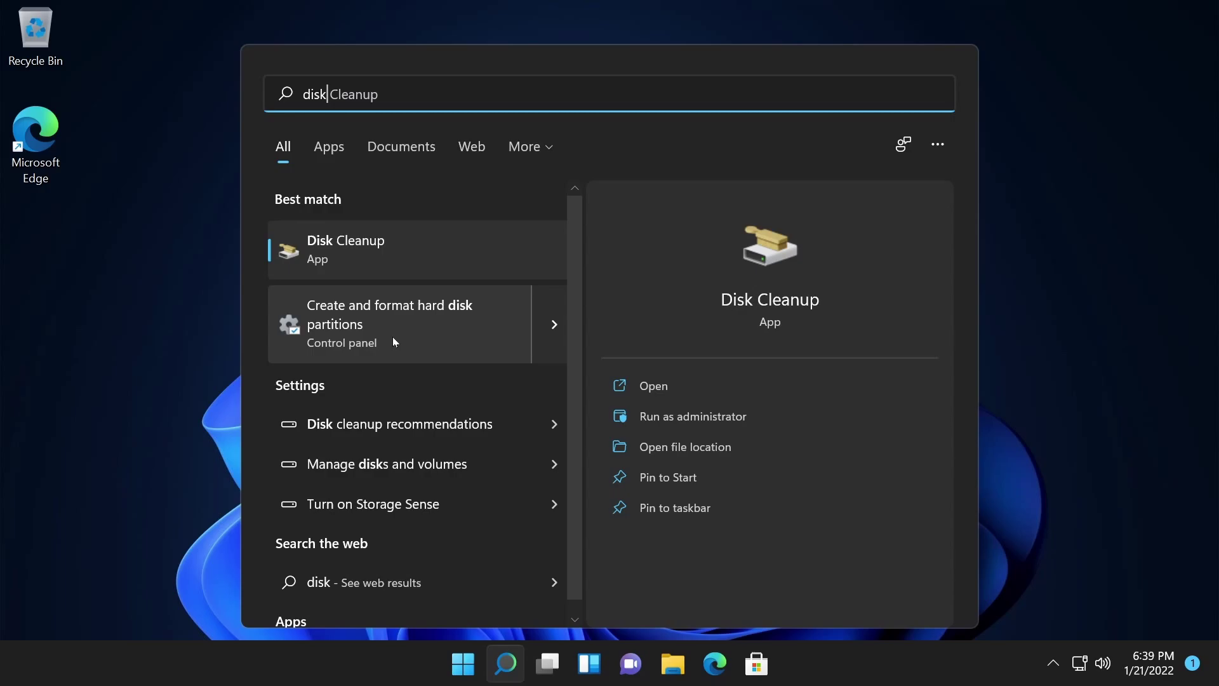
click(397, 323)
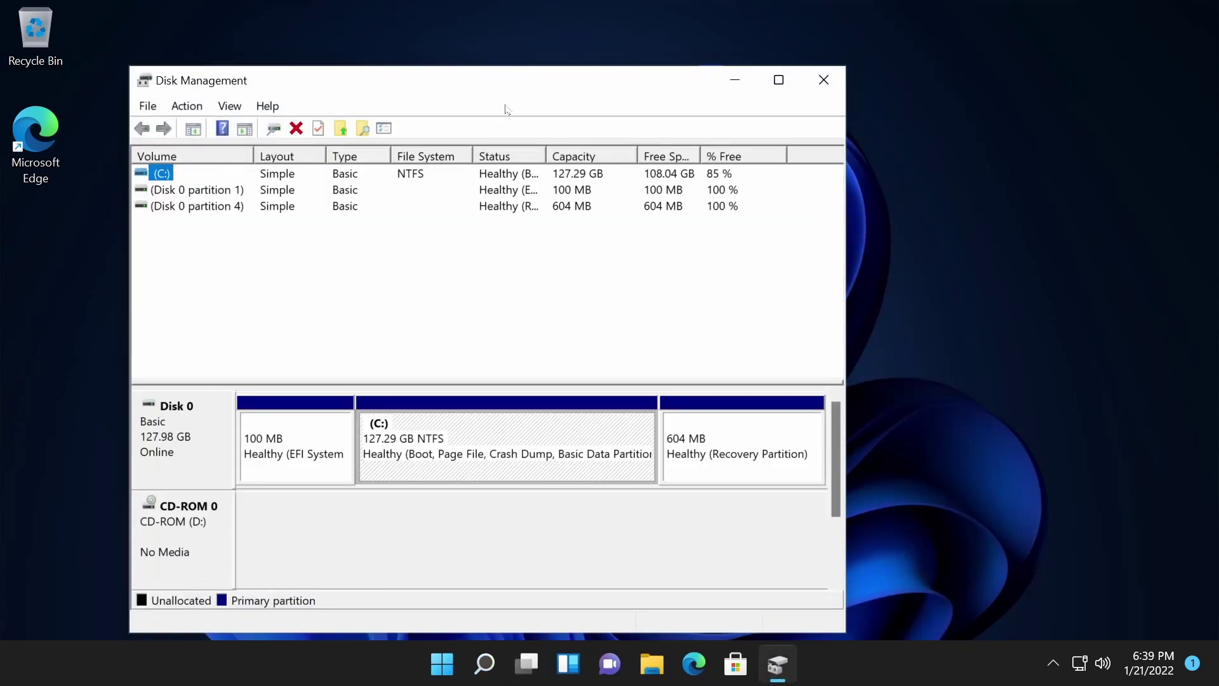
drag(494, 89, 631, 49)
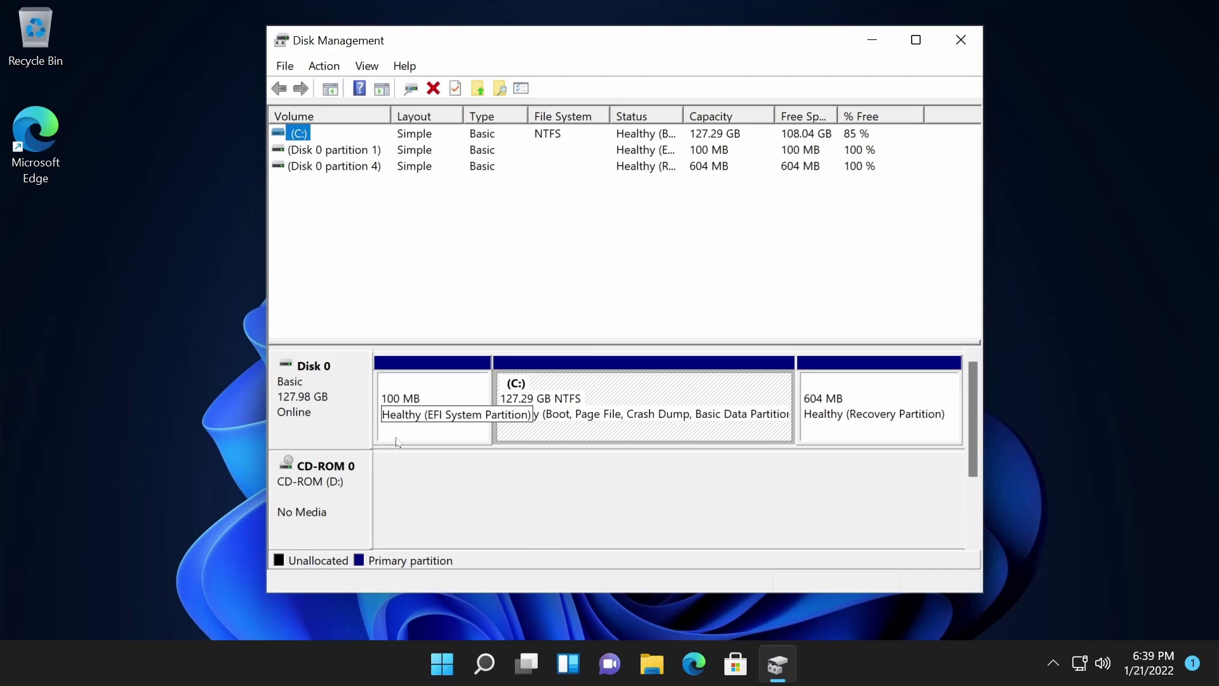
Step: Inspect the EFI, Recovery and 127.29 GB C: partitions on Disk 0
click(431, 434)
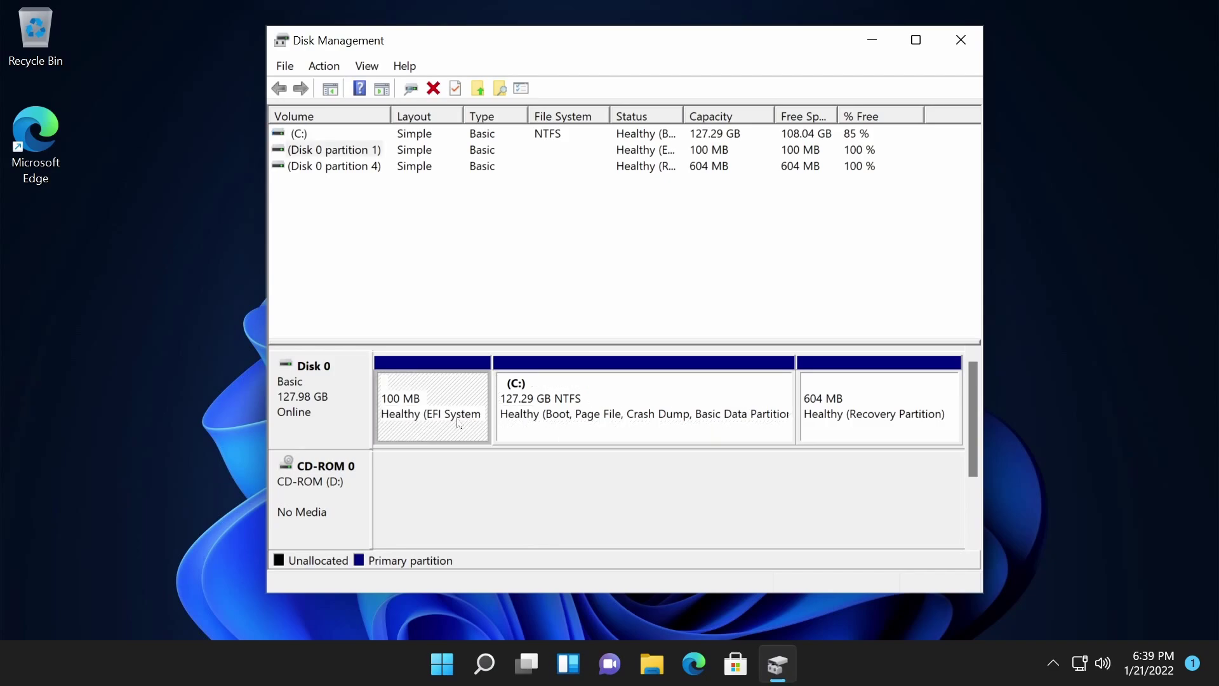
click(893, 428)
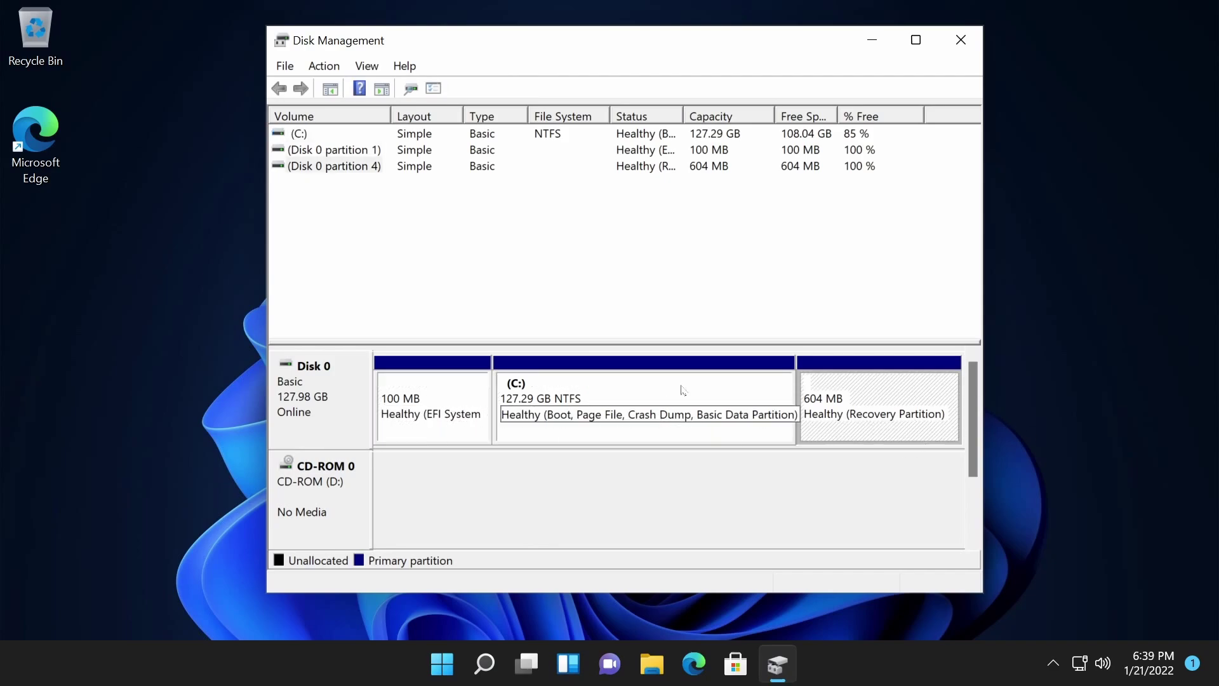
click(590, 382)
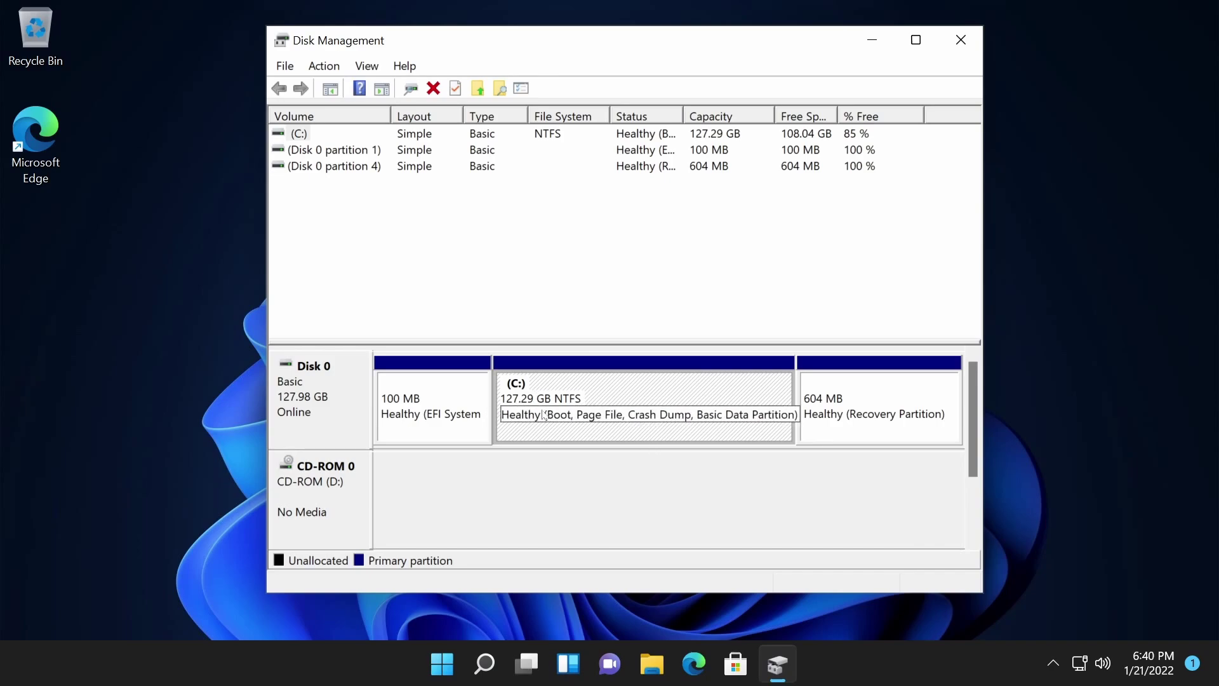
Step: Use Shrink Volume on C: with 64000 MB as the amount to shrink
right_click(673, 393)
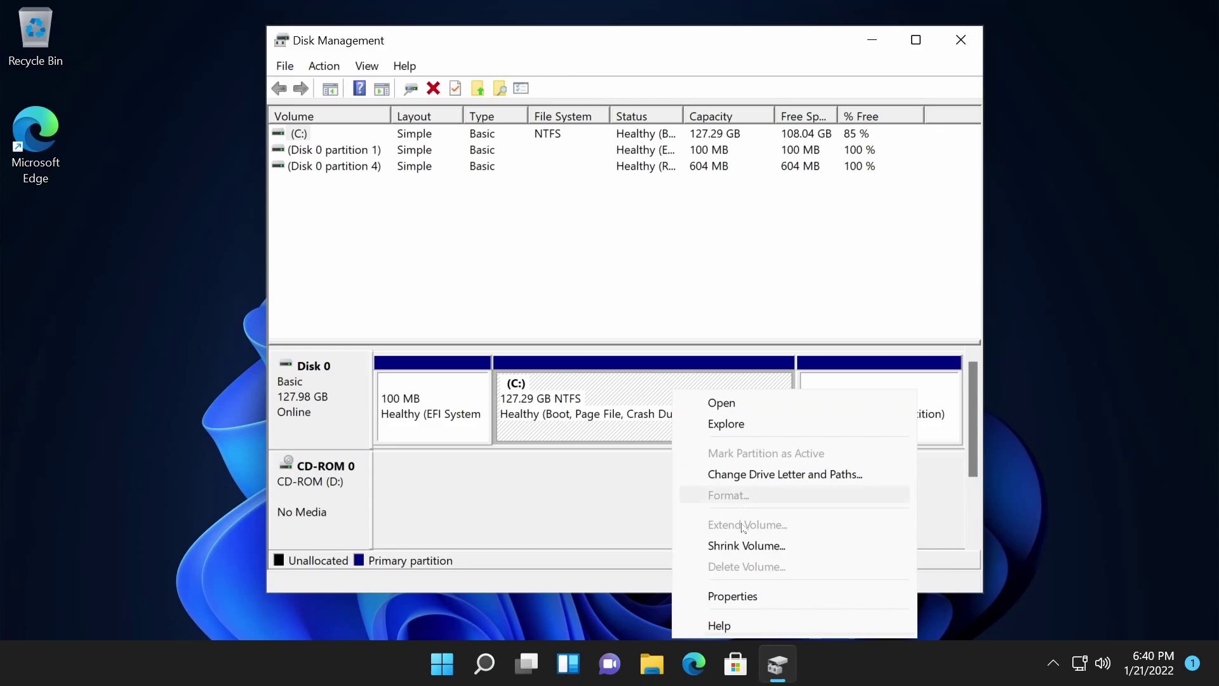
click(747, 546)
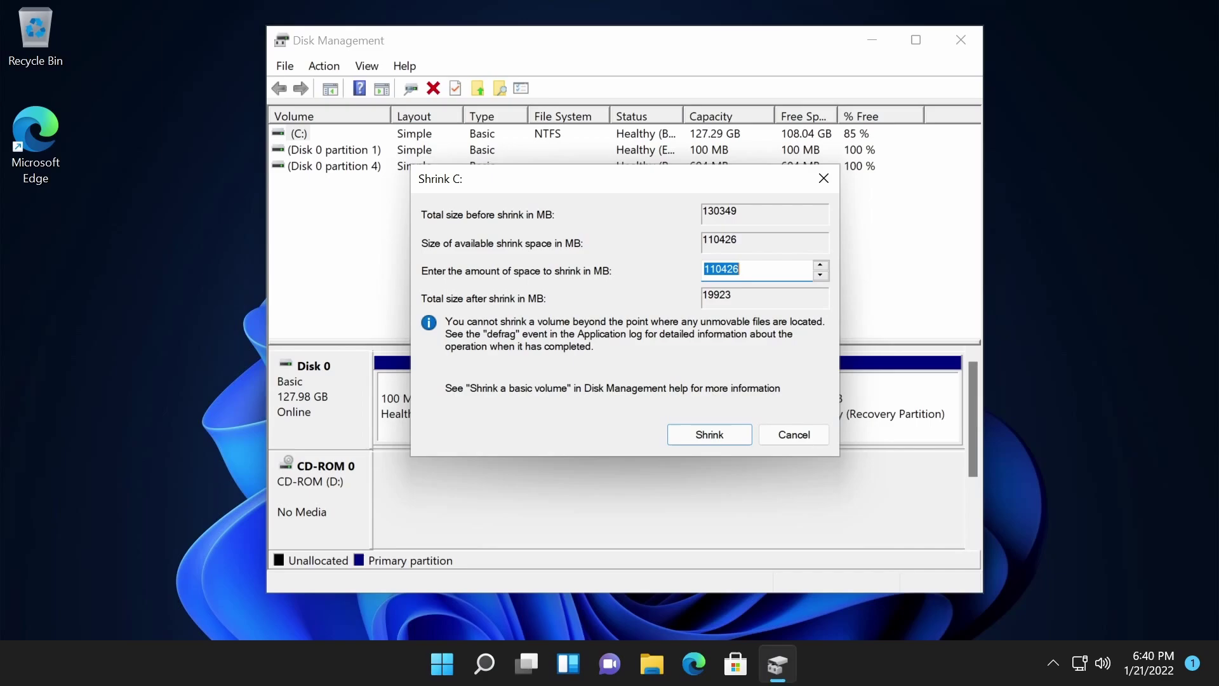
text(64000)
click(711, 437)
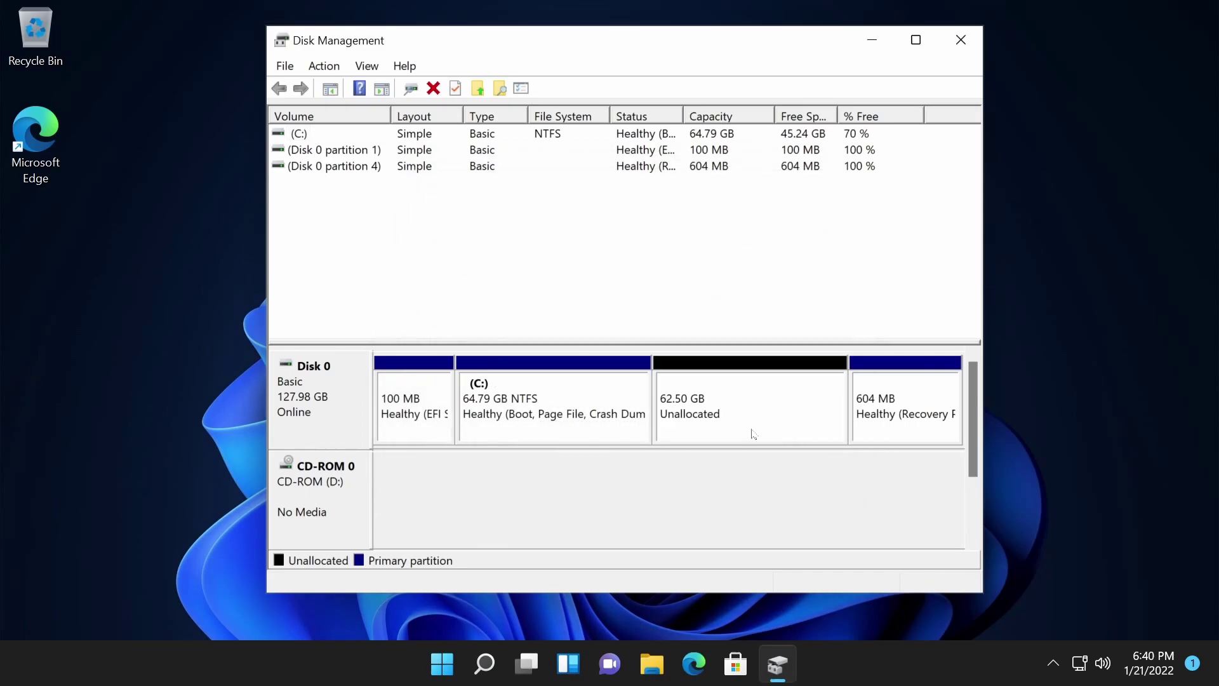
Step: Check the 64.79 GB C: and 62.50 GB unallocated space, then close Disk Management
click(585, 414)
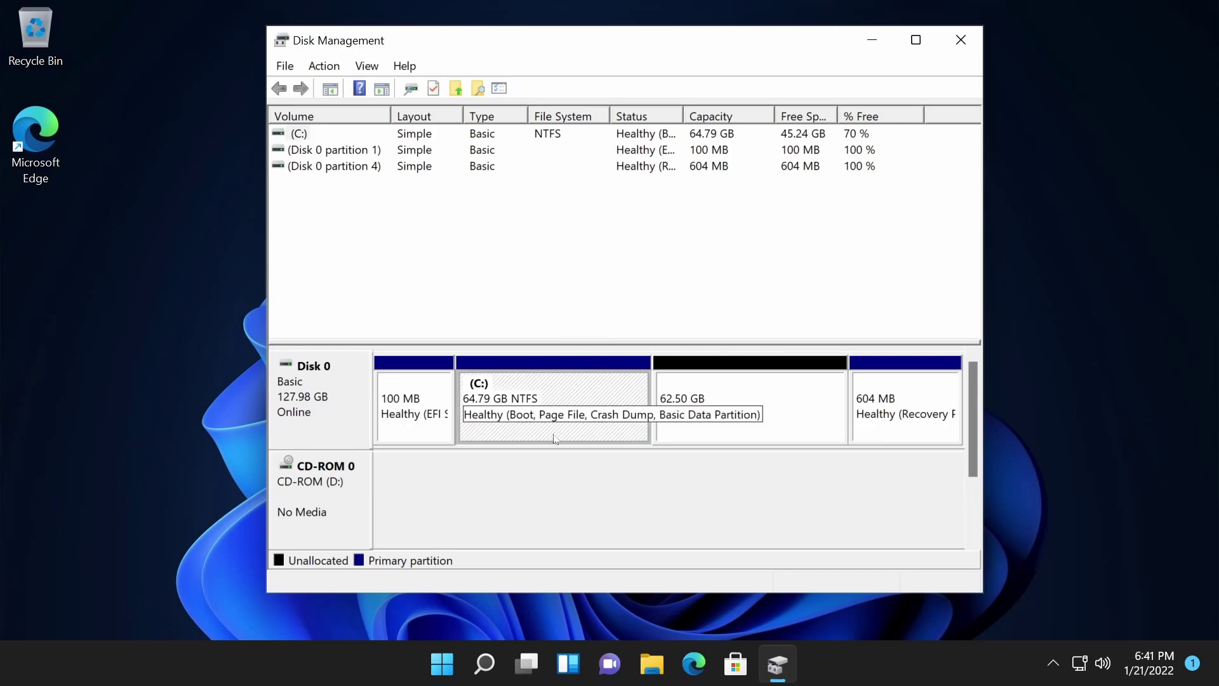
click(729, 410)
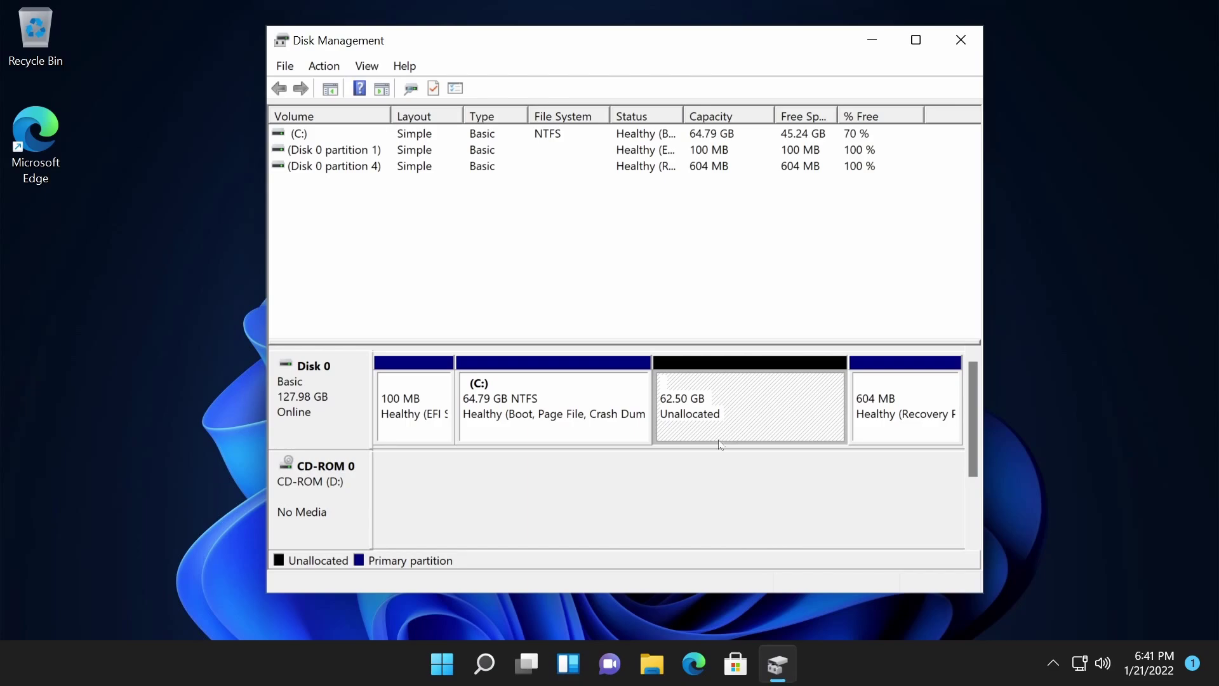
click(728, 289)
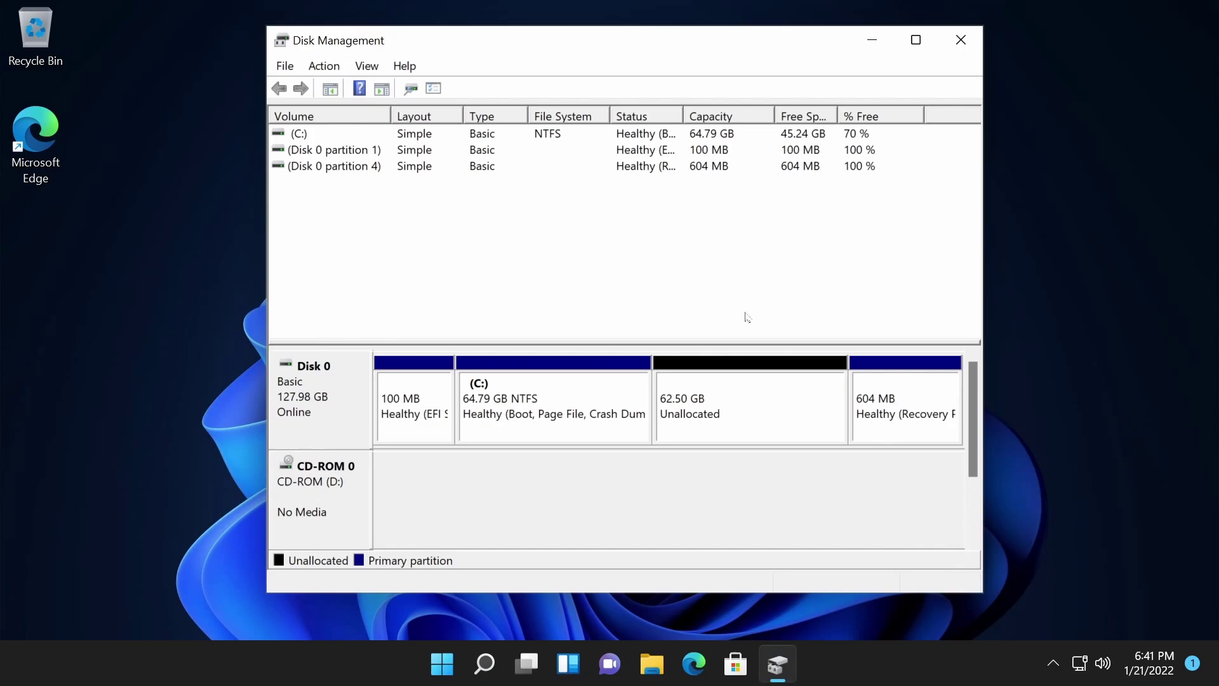
click(964, 39)
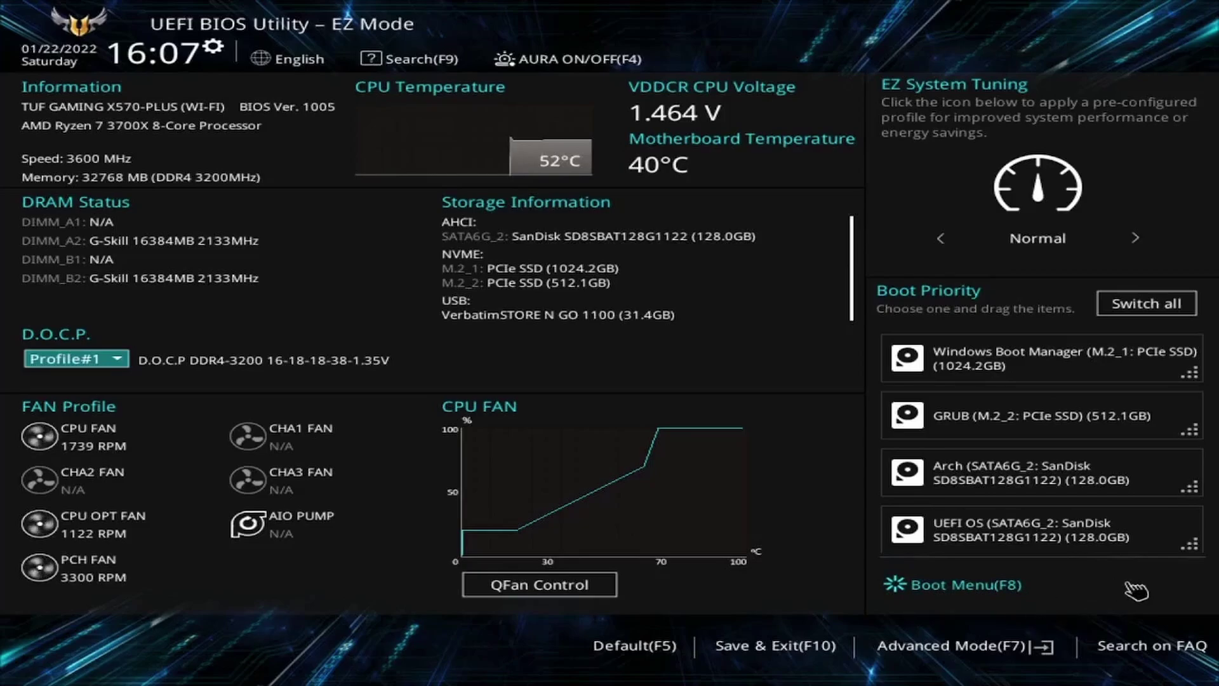
Step: Press F7 to enter the BIOS Advanced Mode
key(F7)
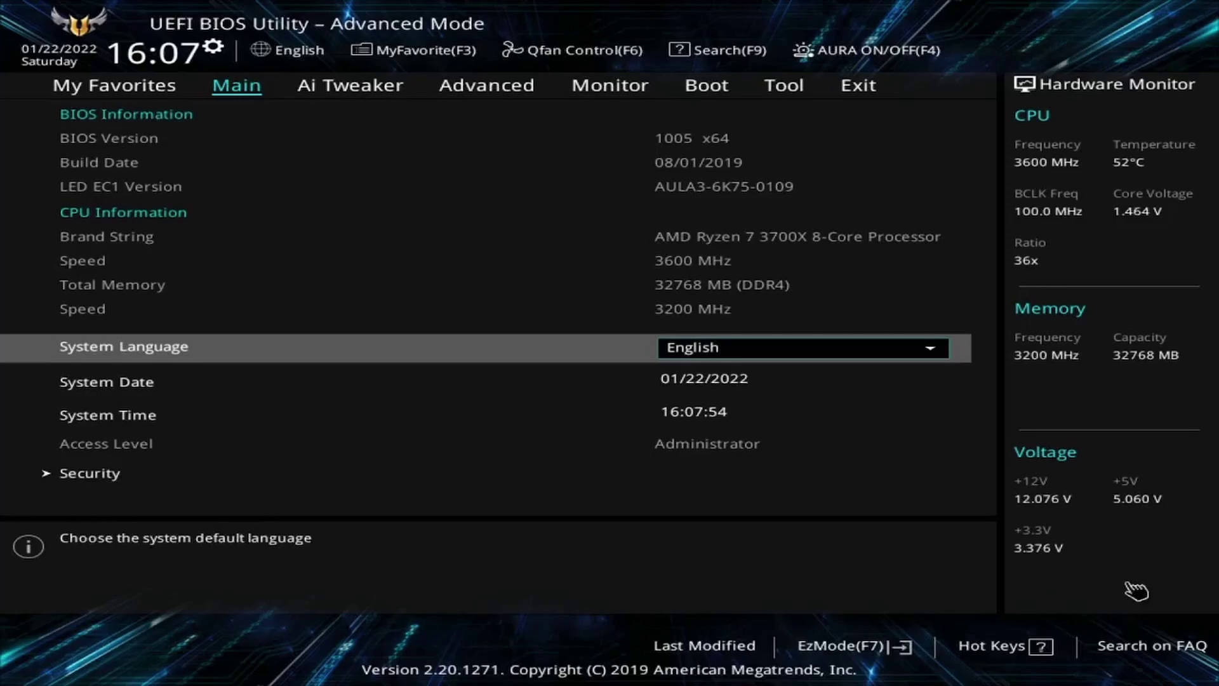
Step: Move to the Boot tab and highlight Boot Option #1
key(Right)
key(Right)
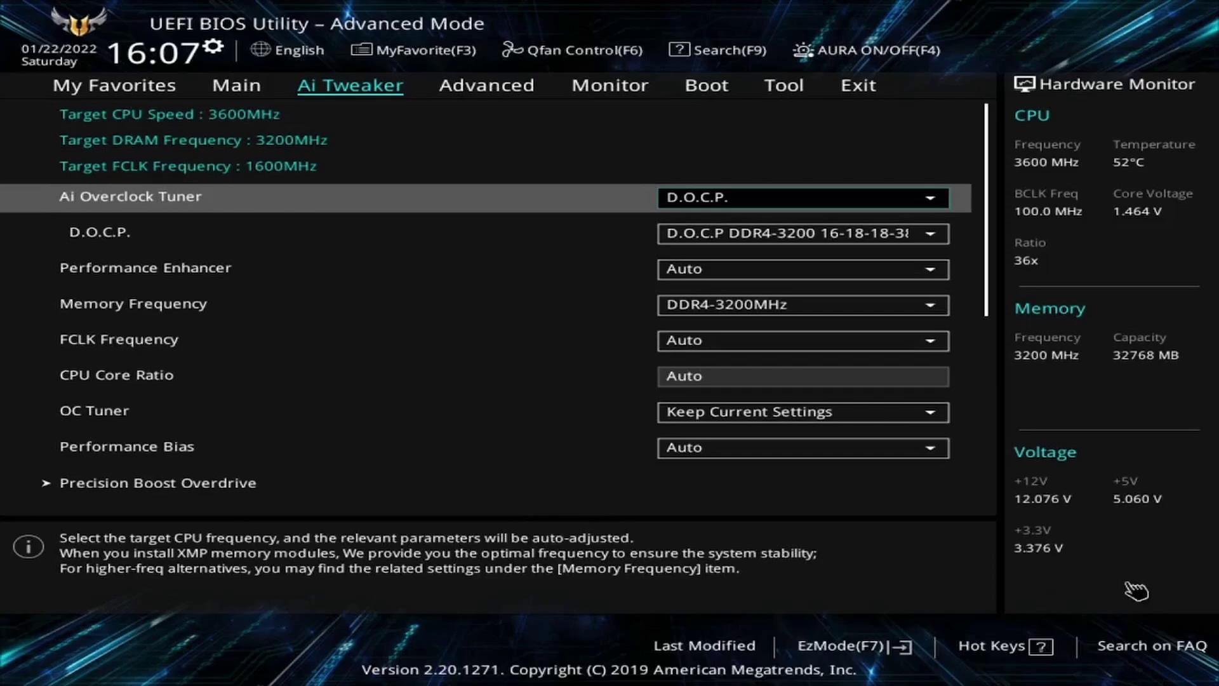
key(Right)
key(Right)
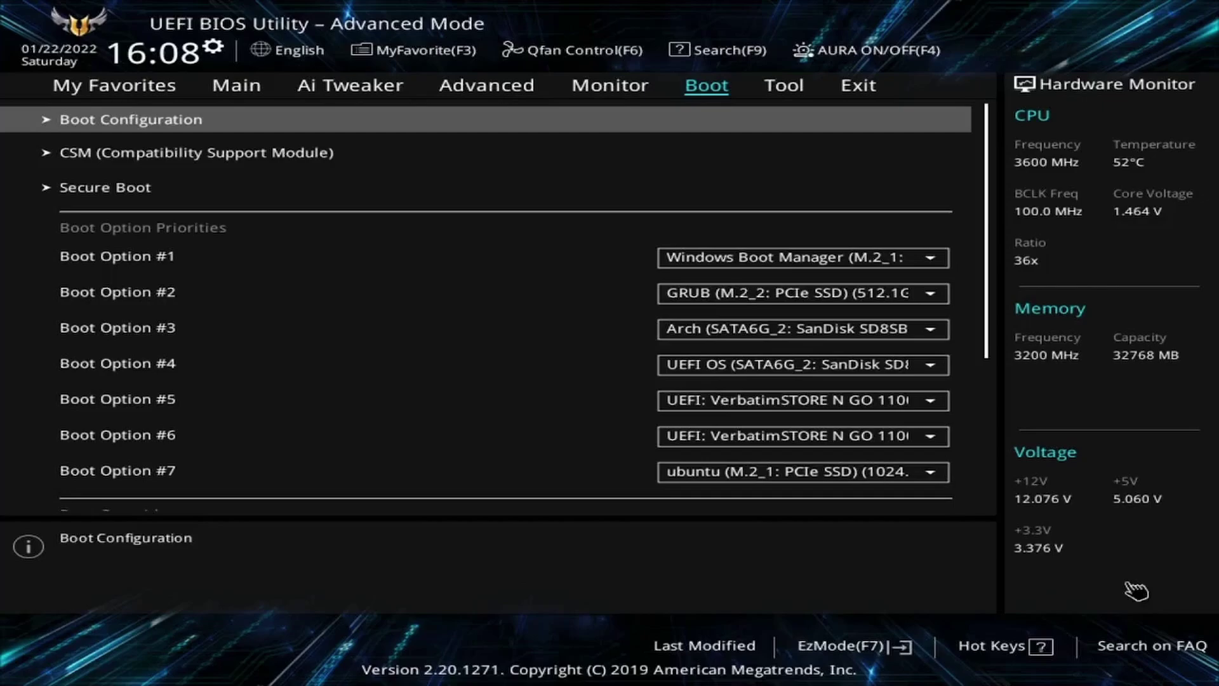
key(Down)
key(Down)
key(Down)
key(Down)
key(Up)
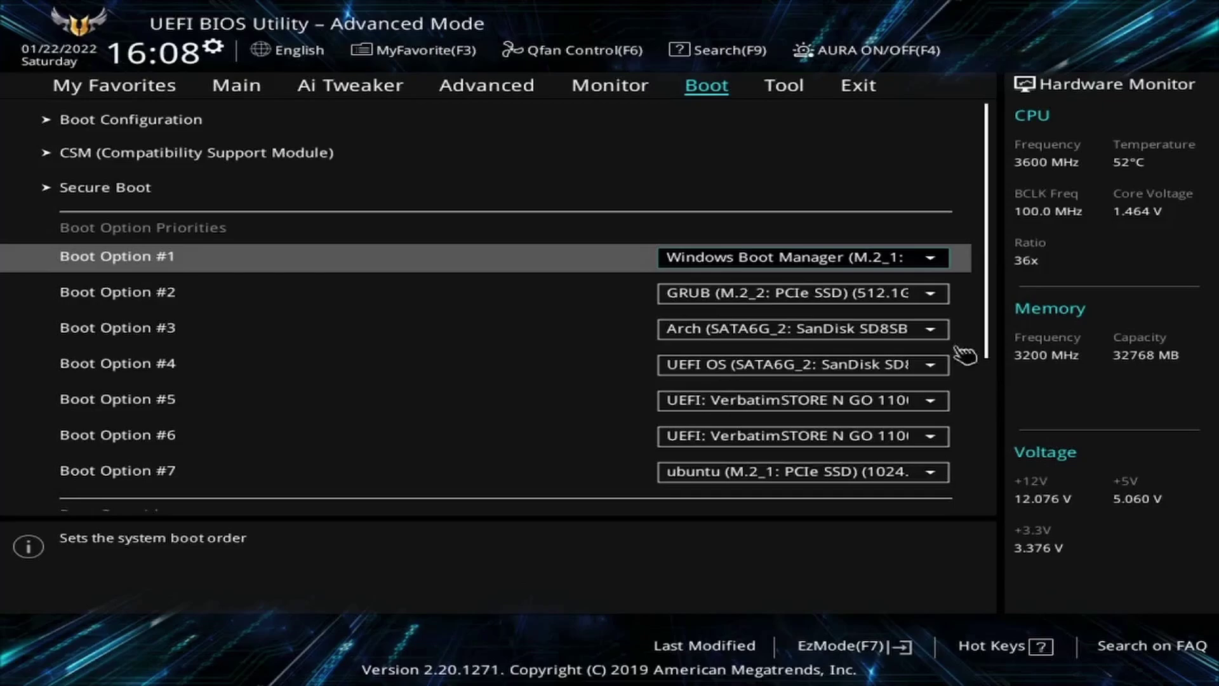
Step: Set Boot Option #1 to UEFI: VerbatimSTORE N GO 1100
click(940, 263)
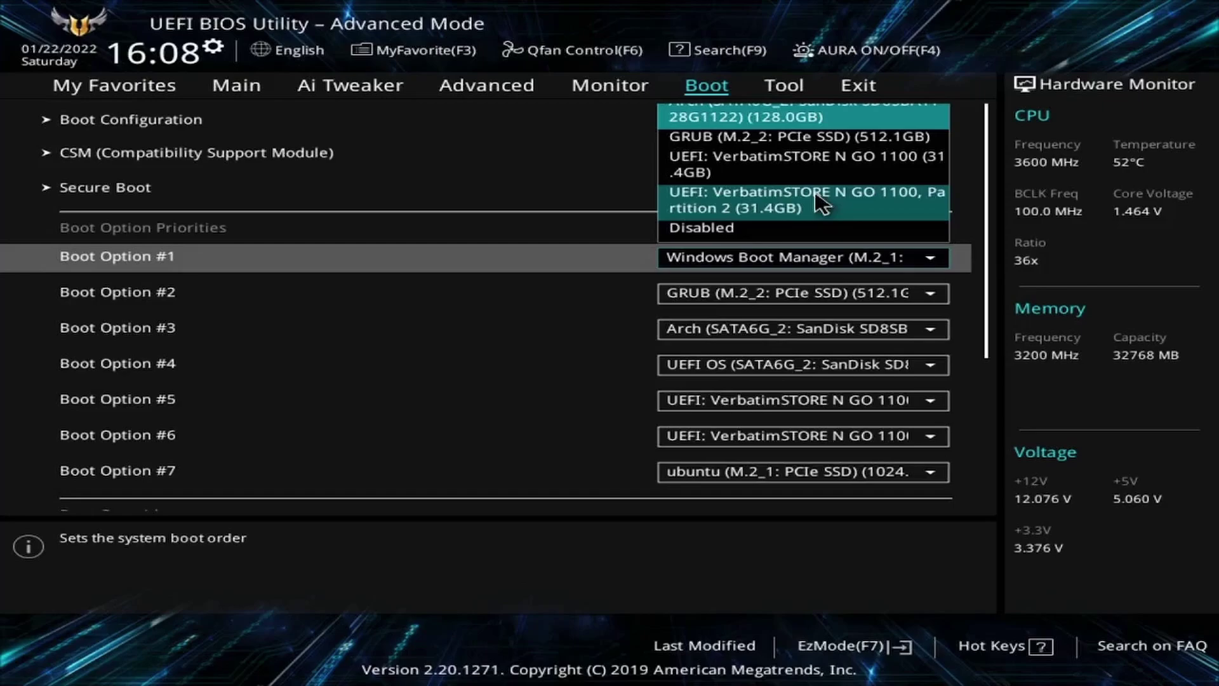
key(Down)
key(Down)
key(Down)
key(Up)
key(Up)
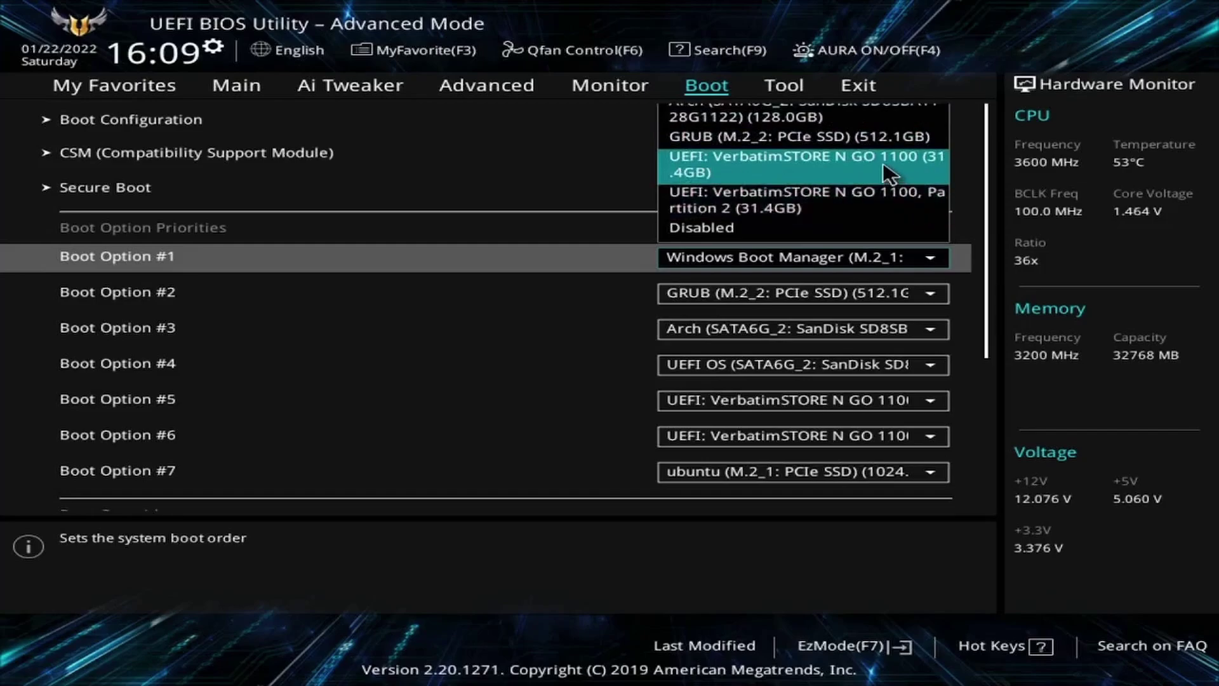
click(878, 167)
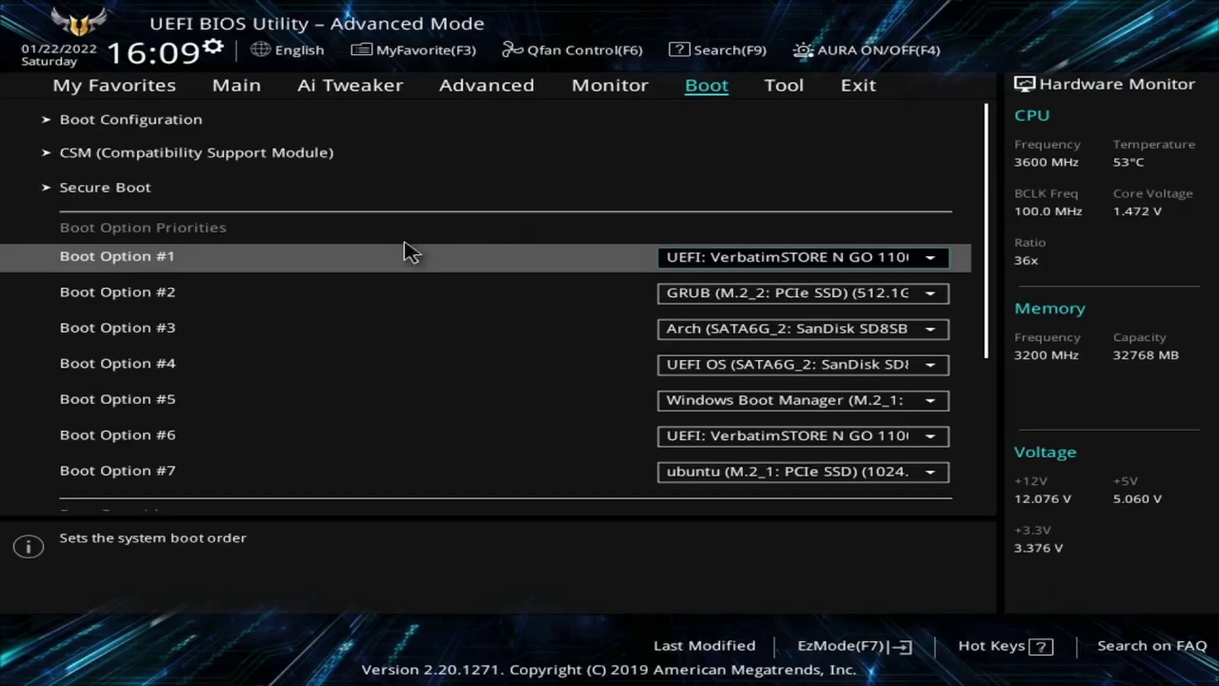
Step: Check the Secure Boot OS Type setting in the ASUS BIOS before rebooting from the USB stick
click(180, 190)
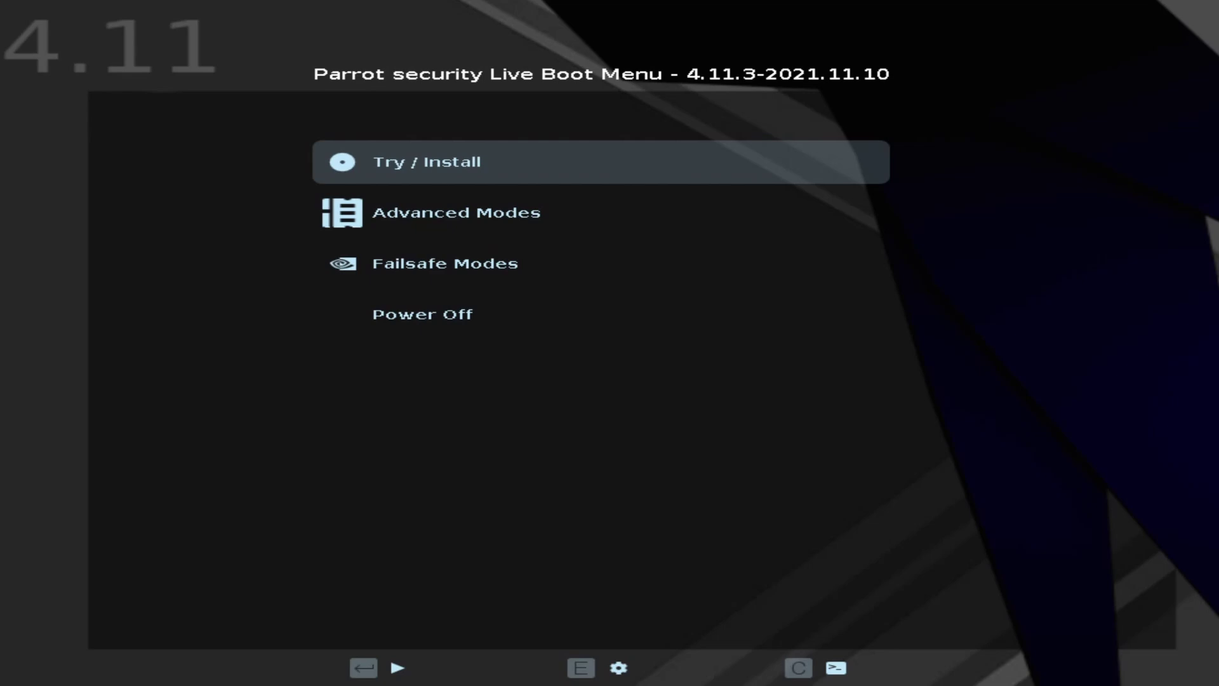
Step: Browse the Parrot Live Boot Menu entries and start Try / Install
key(Down)
key(Down)
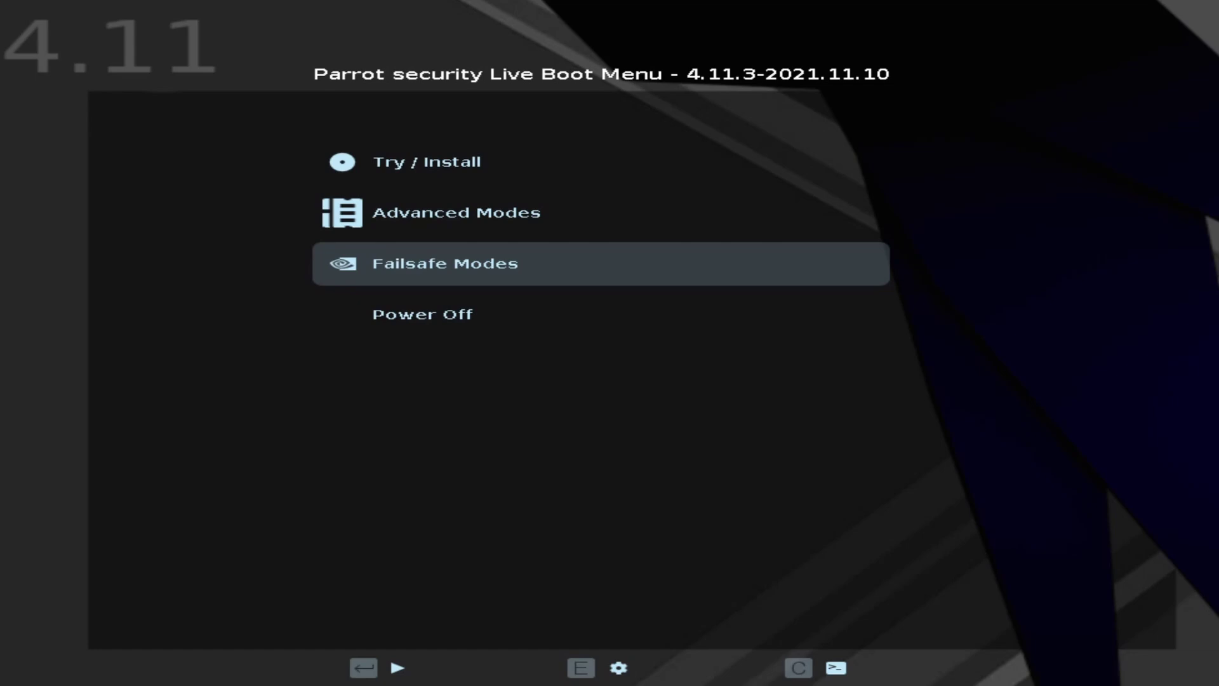
key(Up)
key(Up)
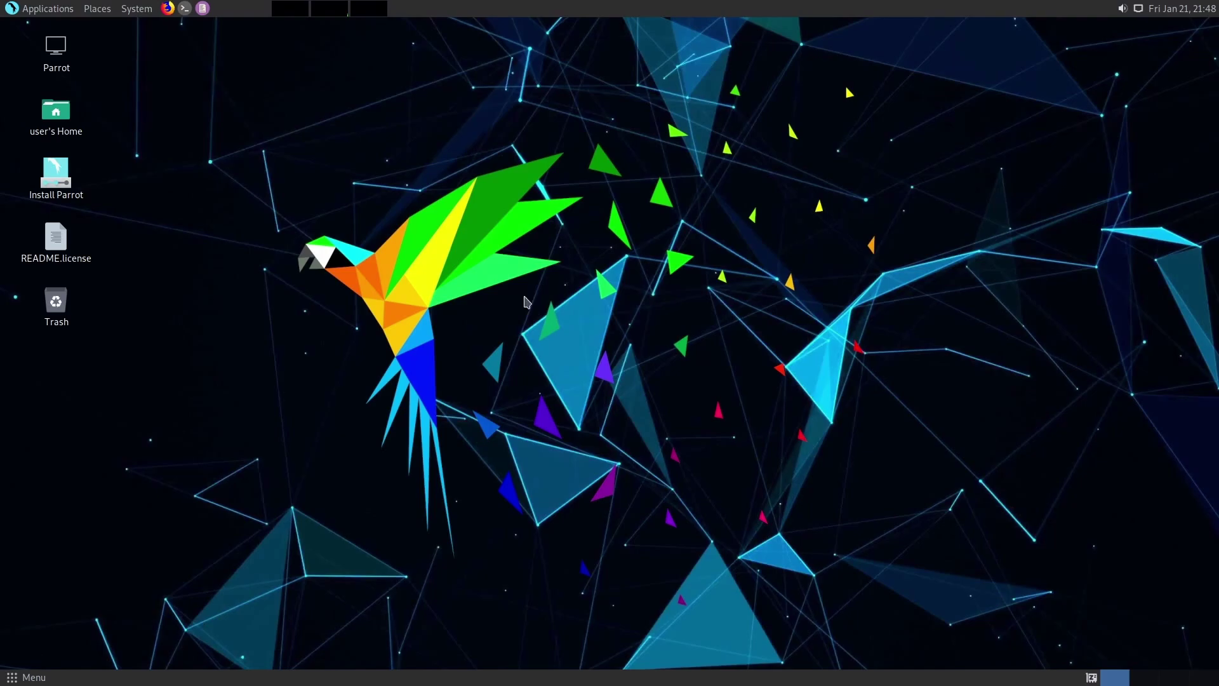
Step: Launch the Install Parrot icon from the live desktop to open the Calamares Welcome page
drag(132, 342, 179, 190)
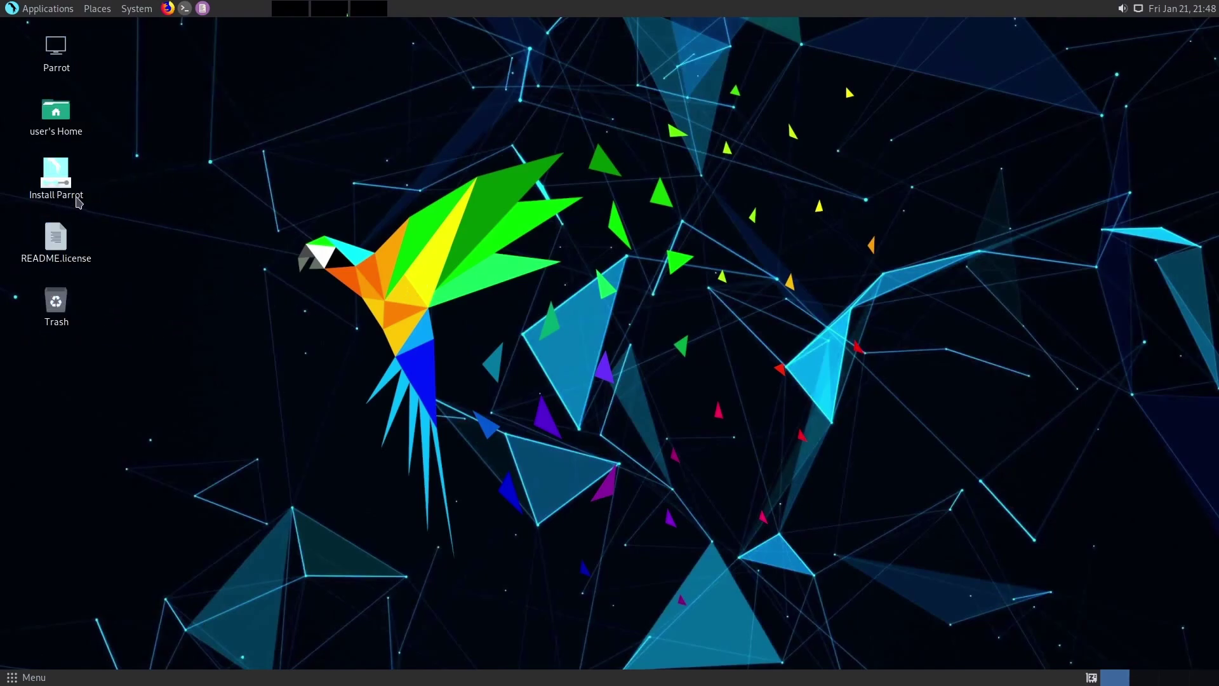
click(57, 171)
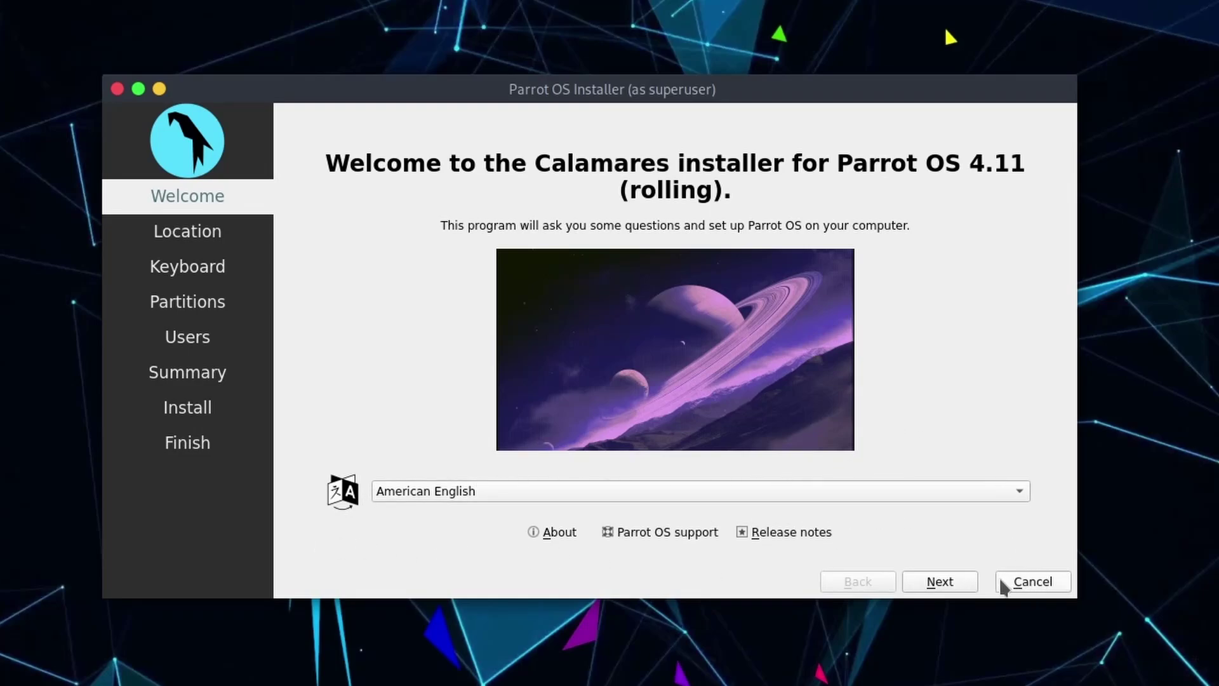
Step: Accept American English and New York, then test the English (US) keyboard by typing 'qwerty'
click(940, 583)
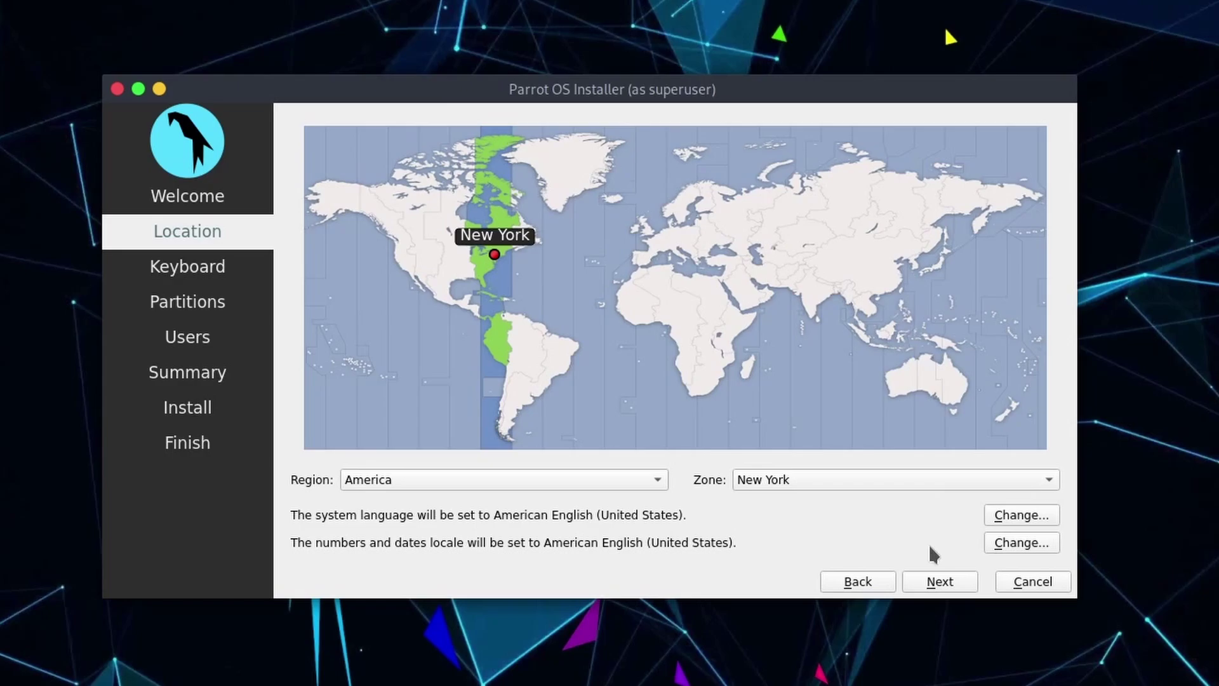
click(956, 583)
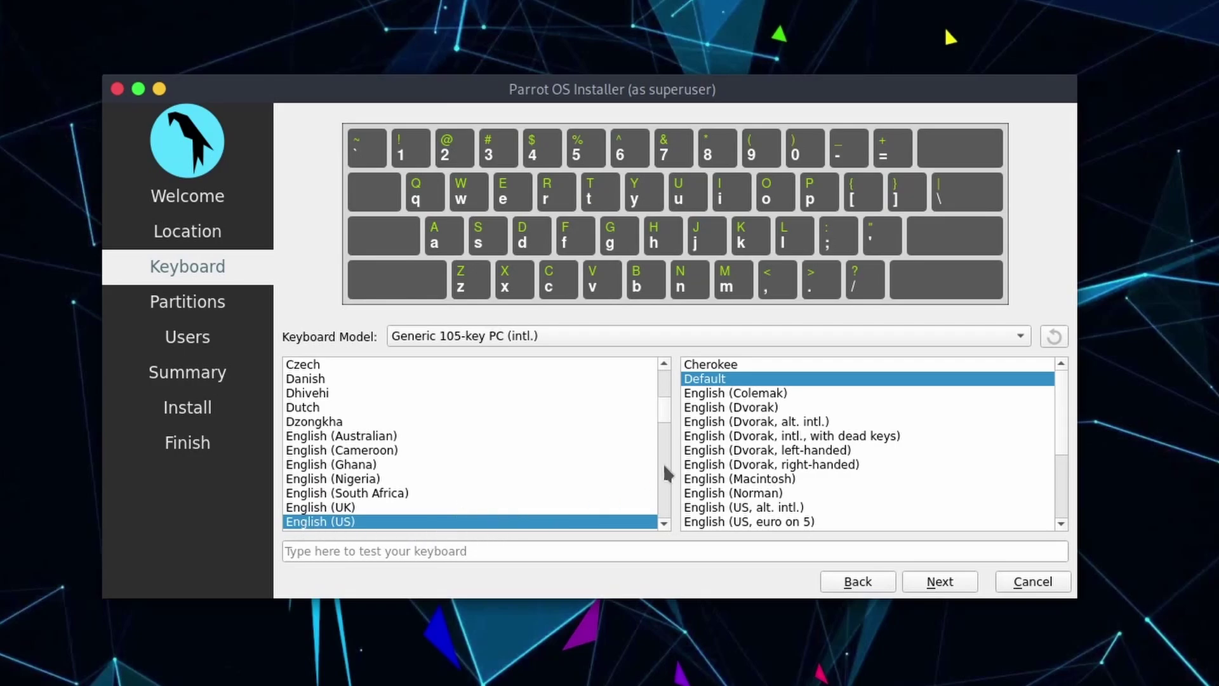
click(684, 550)
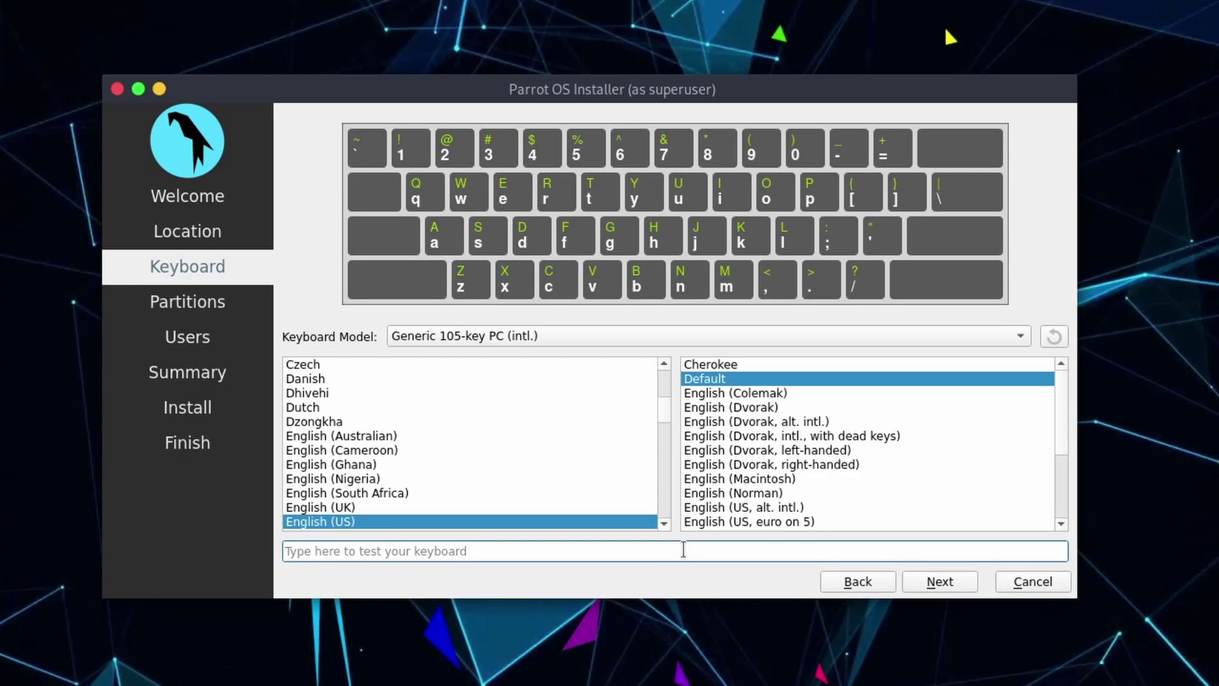
text(qwerty)
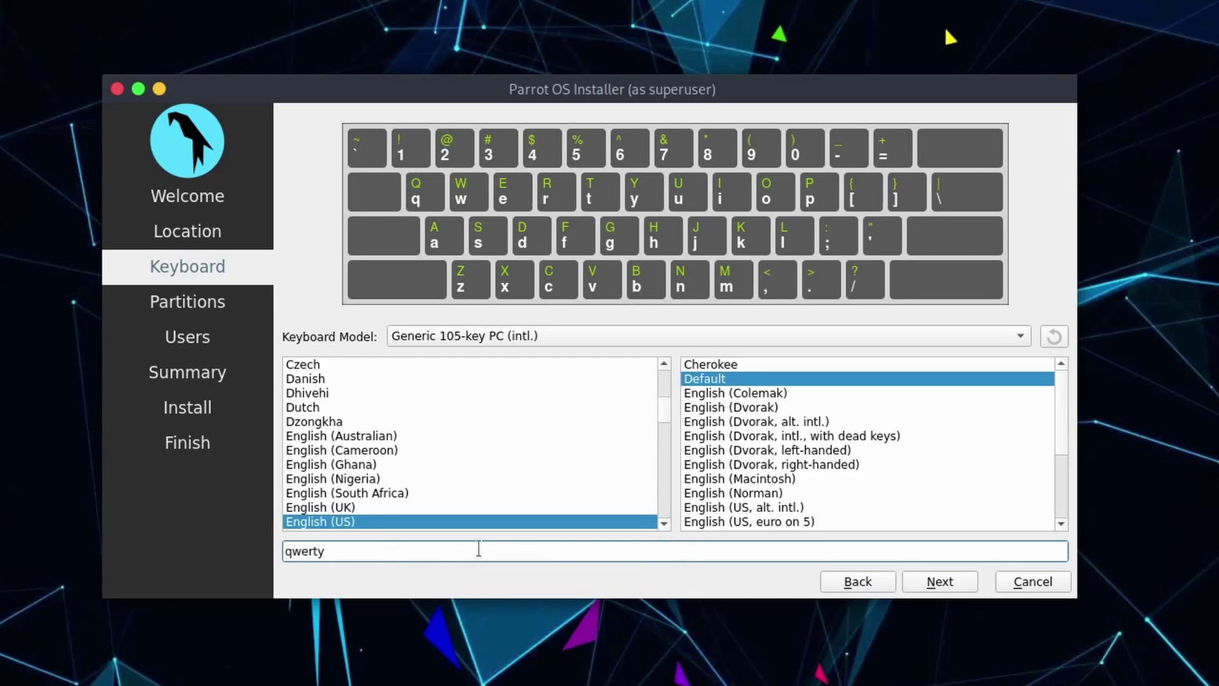
Step: On the Partitions page for the 128.0 GiB disk, pick Replace a partition instead of Install alongside
click(931, 593)
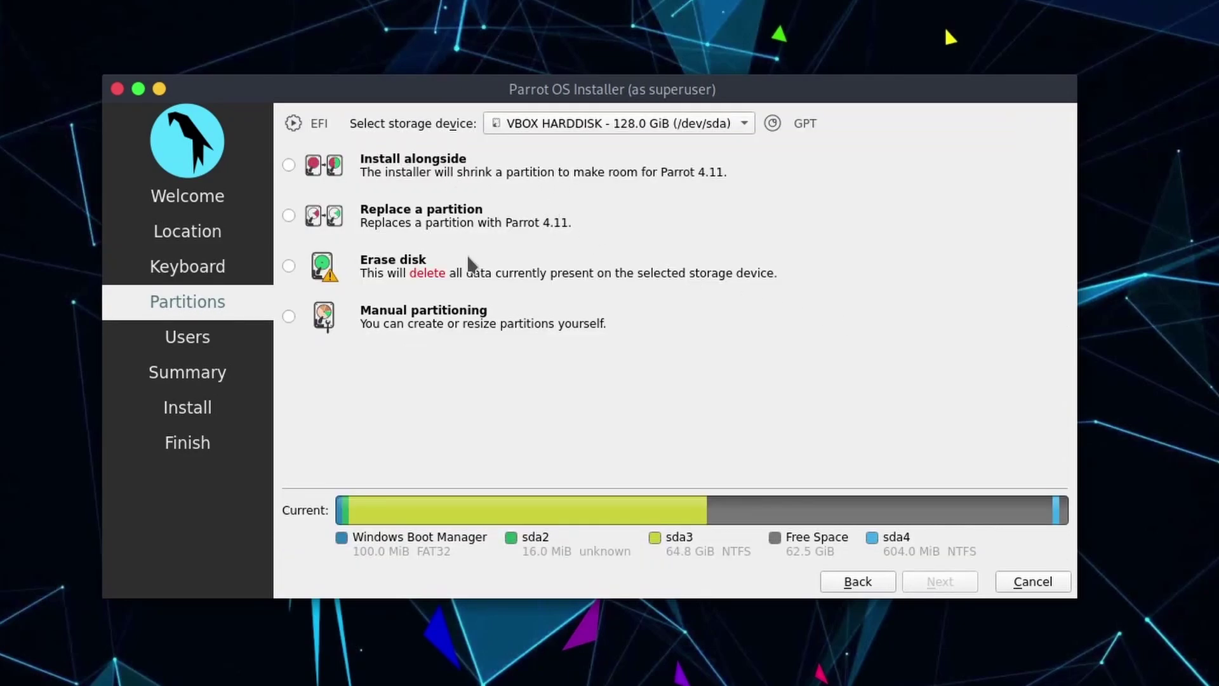
click(406, 167)
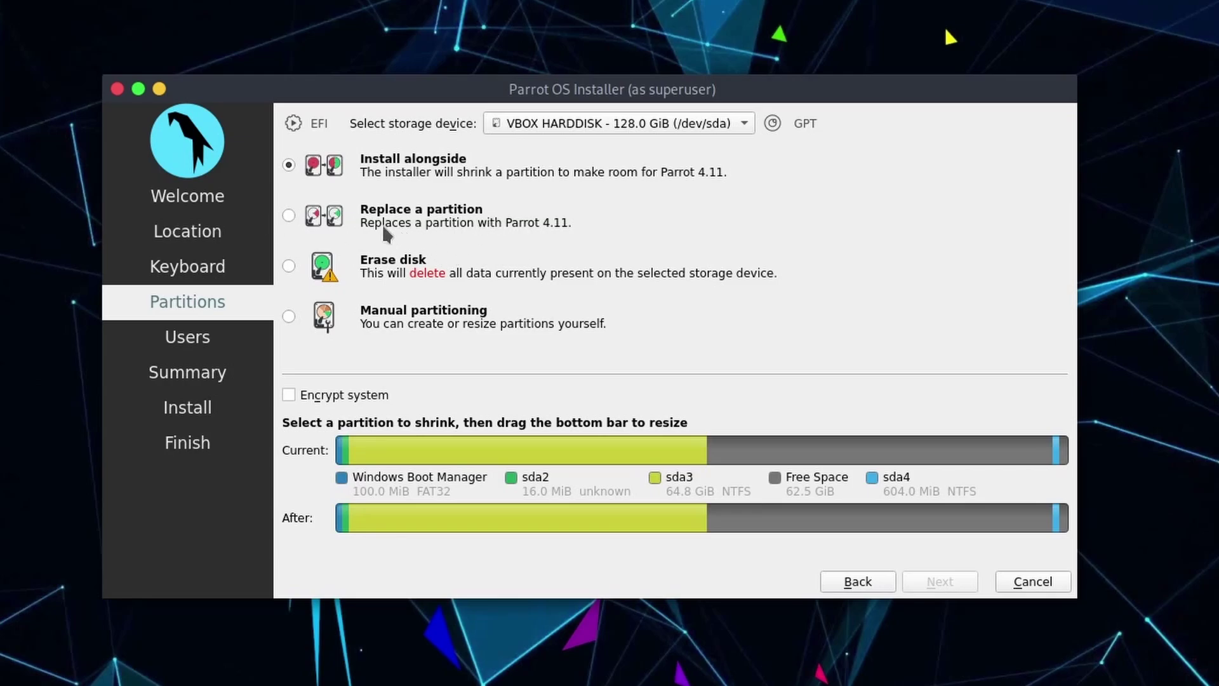
click(287, 215)
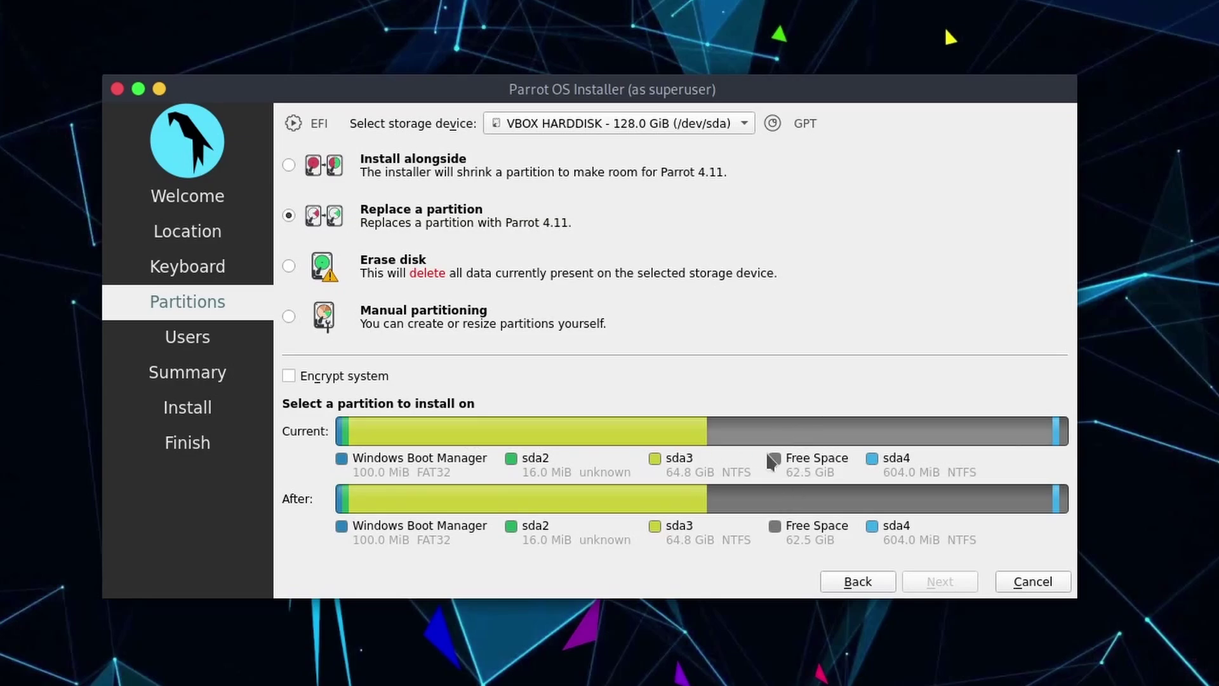
Step: Target the 62.5 GiB free space so the planned layout shows a 62.5 GiB Btrfs Parrot partition
click(816, 437)
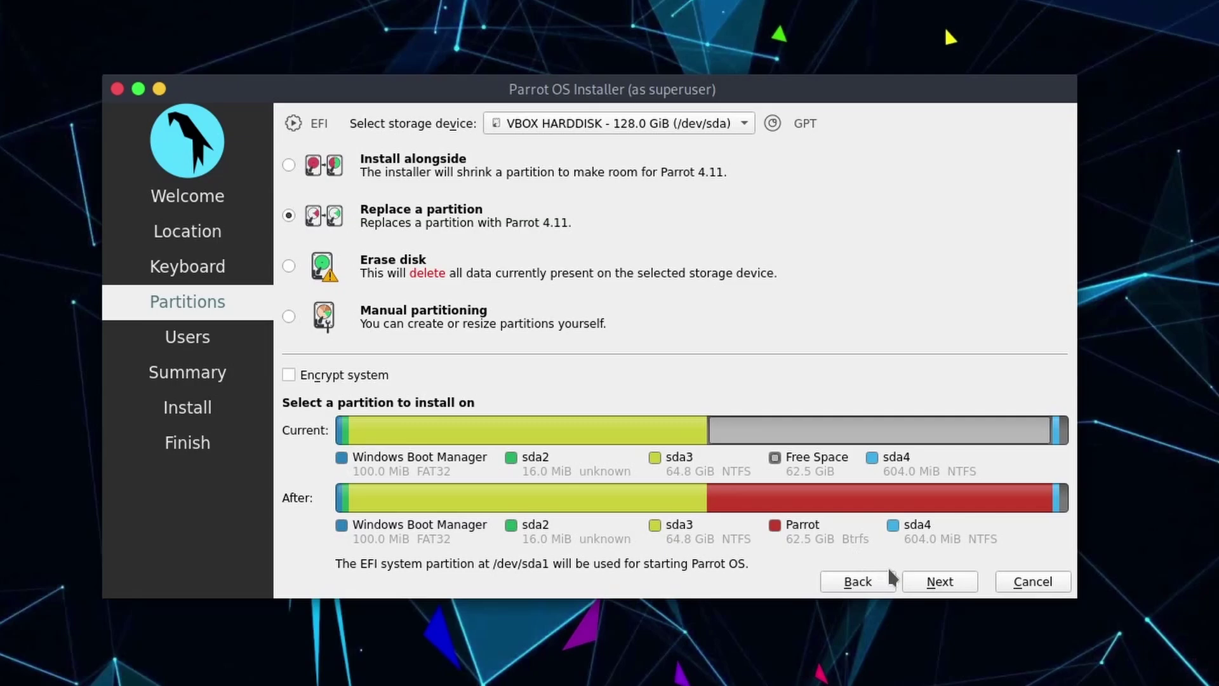
Step: Enter the user's name and login, keeping the suggested computer name
click(938, 584)
text(sav)
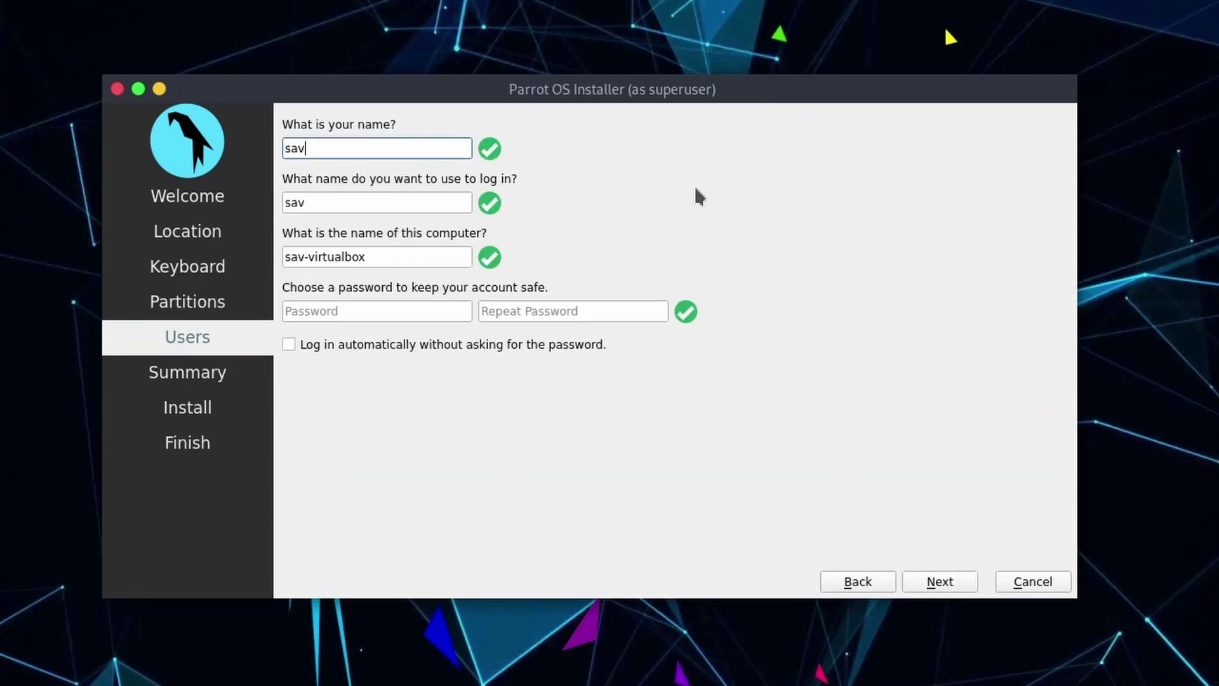
text(vynik)
click(368, 205)
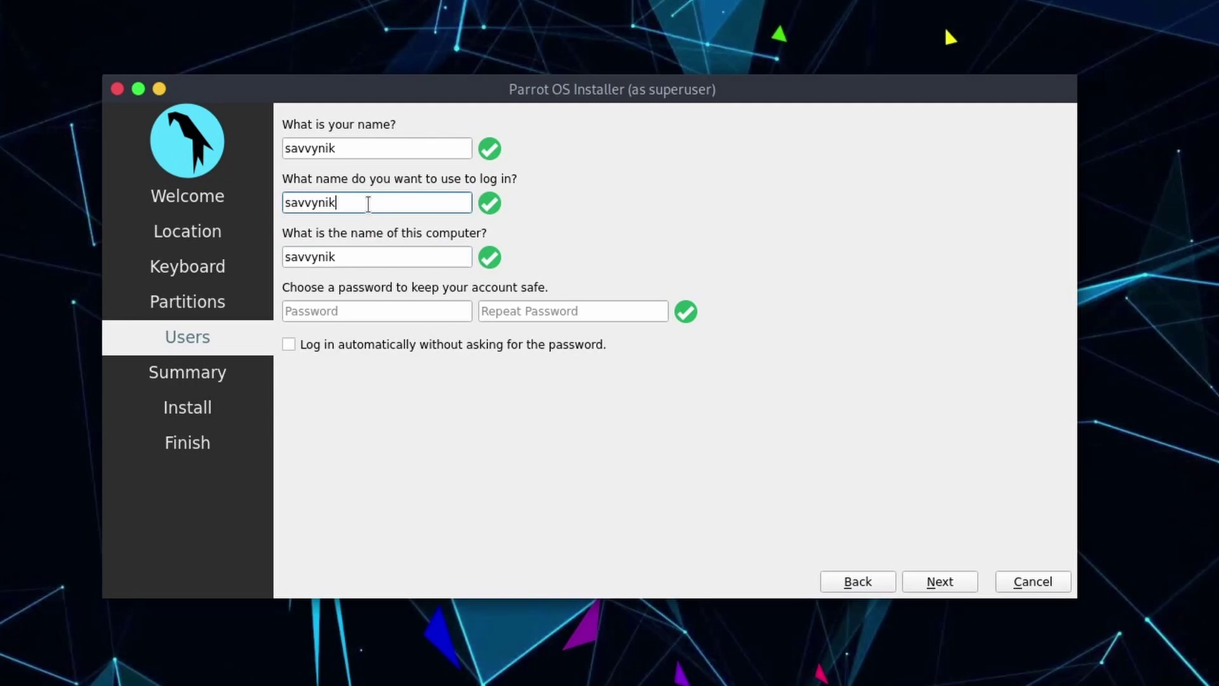
double_click(376, 262)
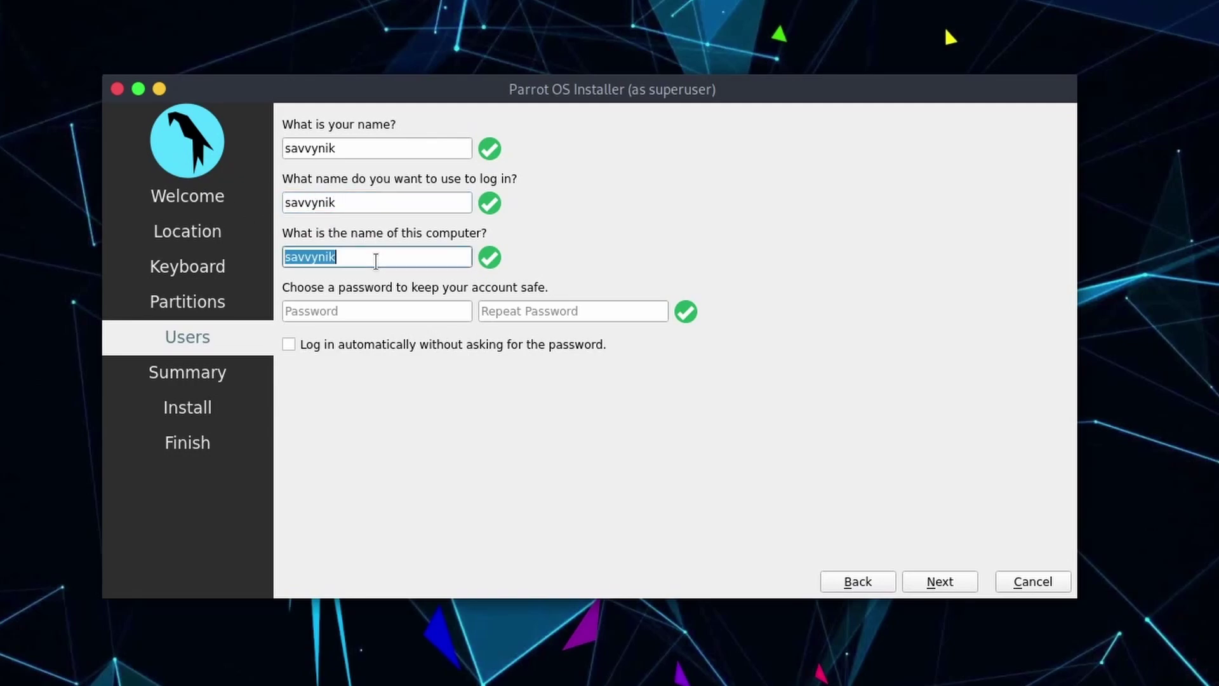
click(409, 258)
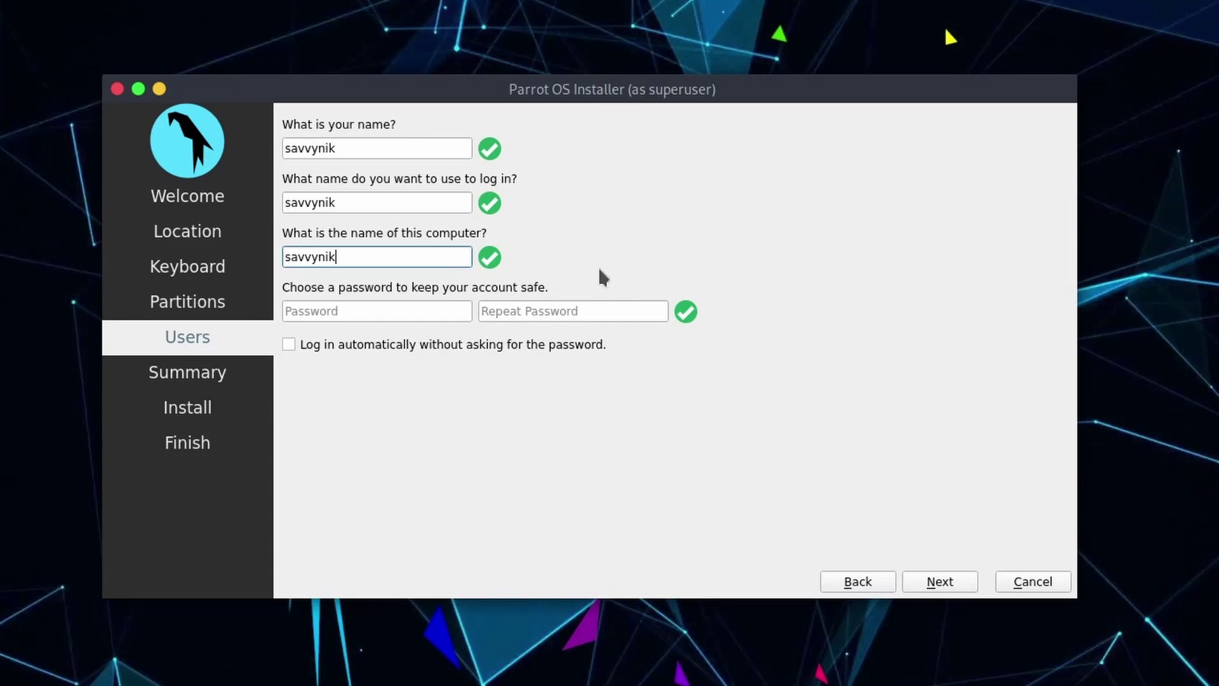
Step: Enter the account password twice and proceed to the Summary page
click(387, 312)
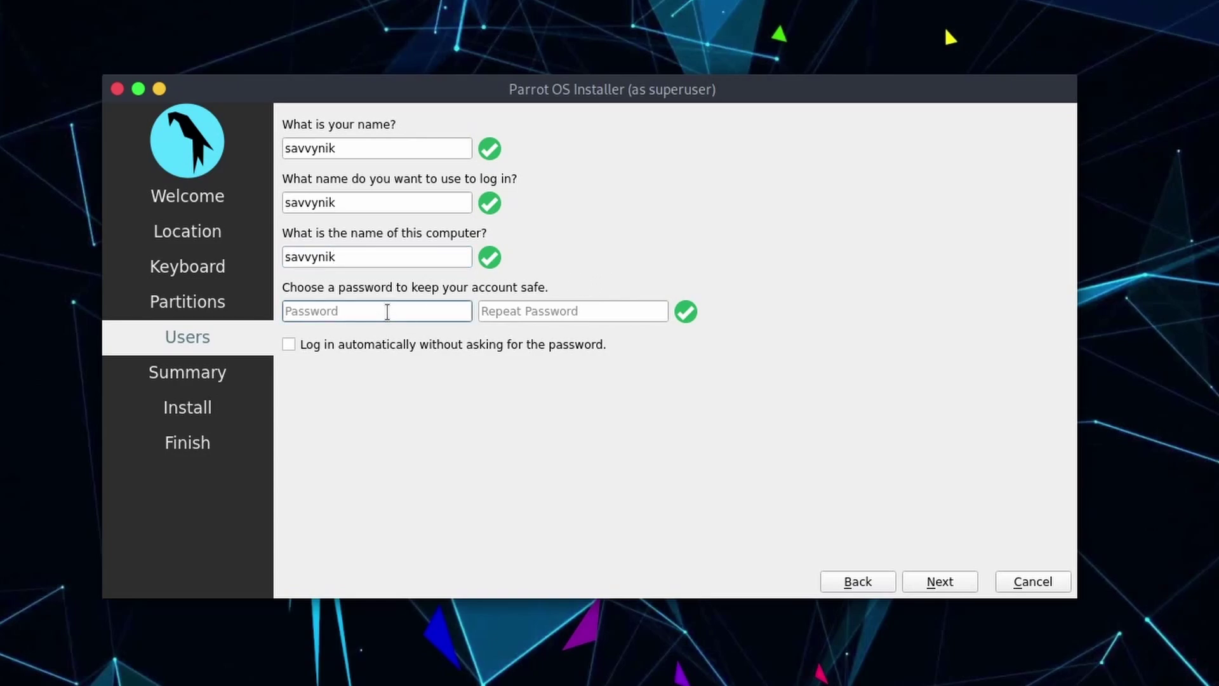
text(*********)
key(Tab)
text(*********)
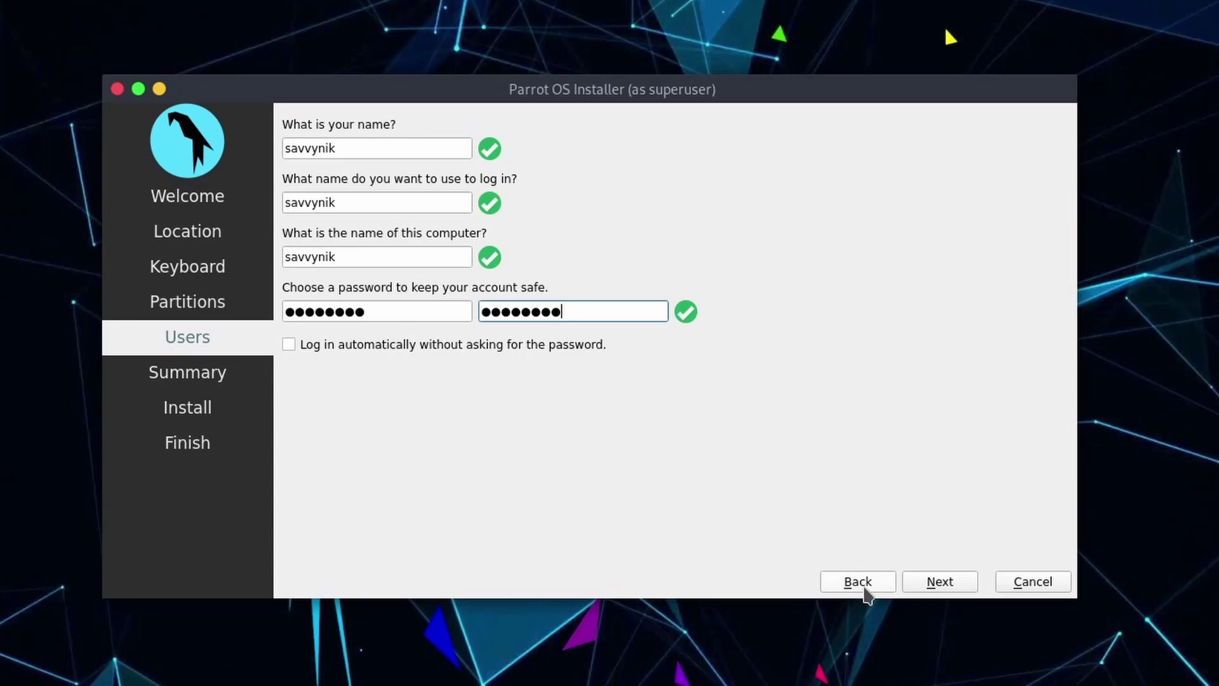
click(944, 584)
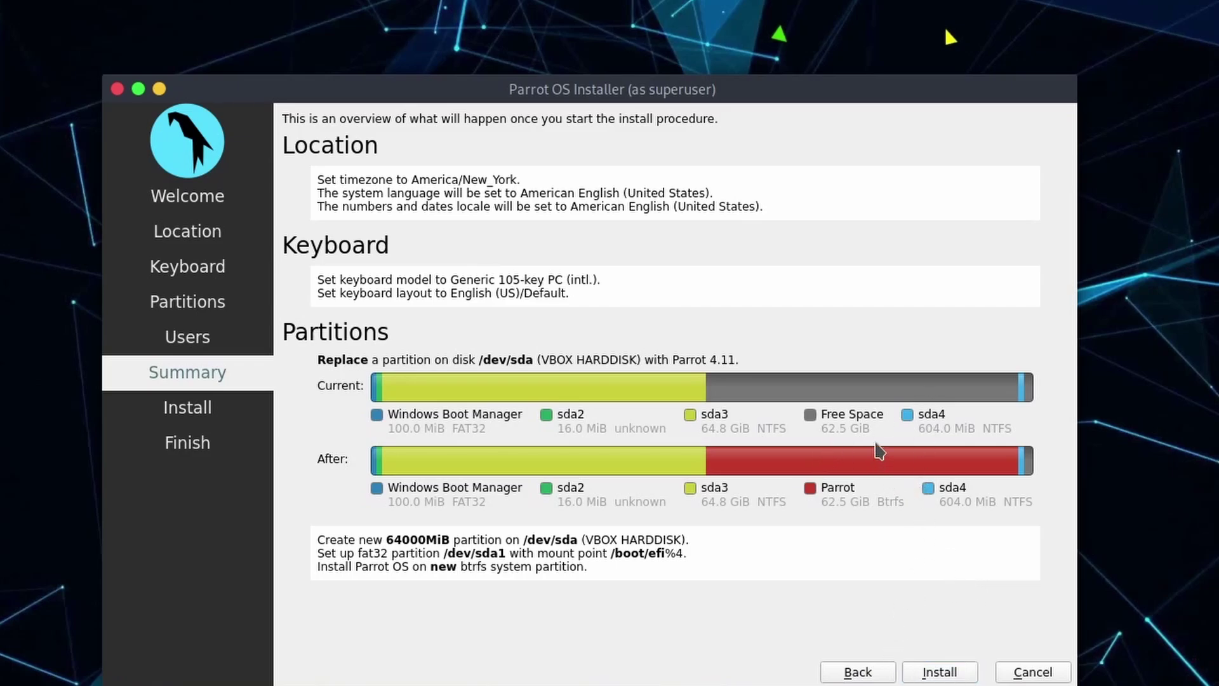
Step: Start installation from the Summary page, bringing up the 'Continue with installation?' prompt
click(938, 673)
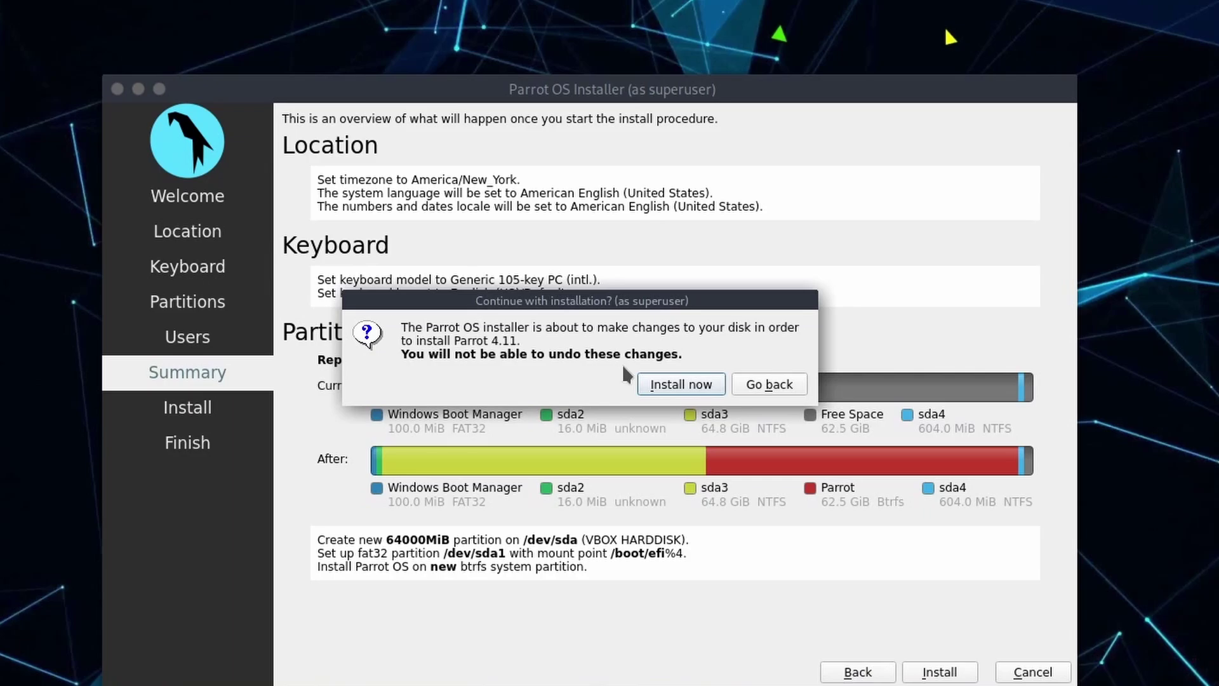
Step: Confirm the disk changes with Install now and let Parrot OS 4.11 install to completion
click(686, 387)
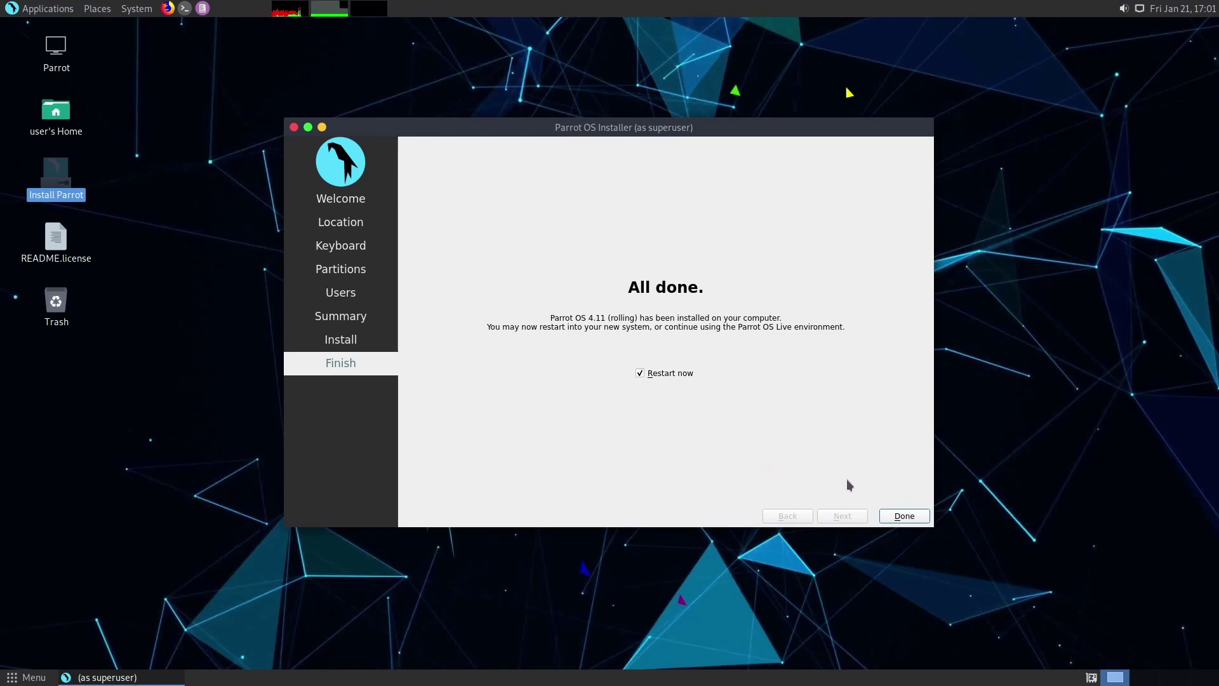
Step: Finish the installer with Restart now ticked, rebooting into the GRUB 2.04 menu
click(904, 515)
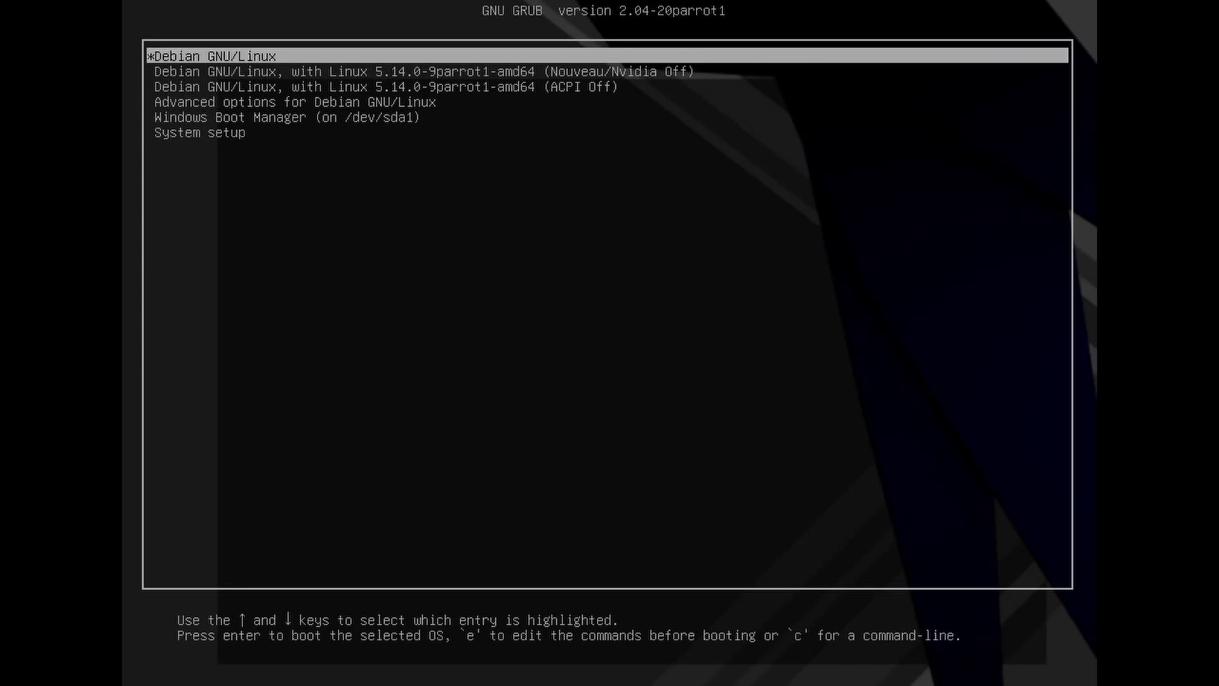
Step: Highlight the Windows Boot Manager (on /dev/sda1) GRUB entry to boot Windows 11
key(Down)
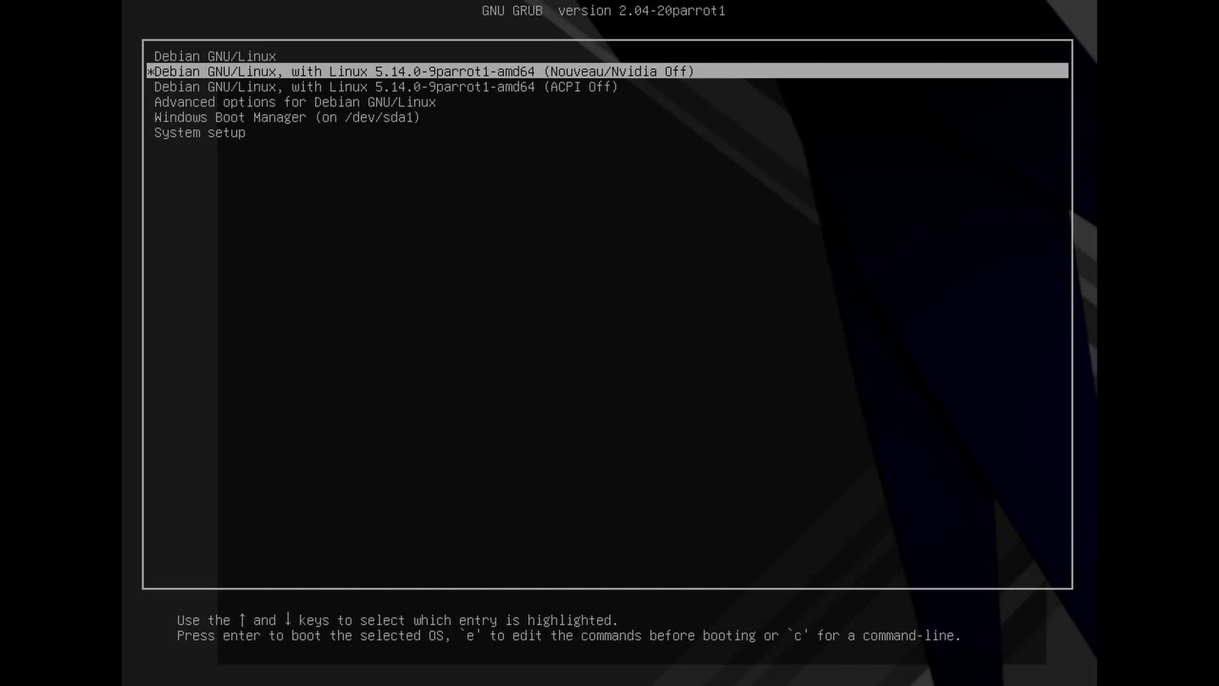
key(Down)
key(Down)
key(Down)
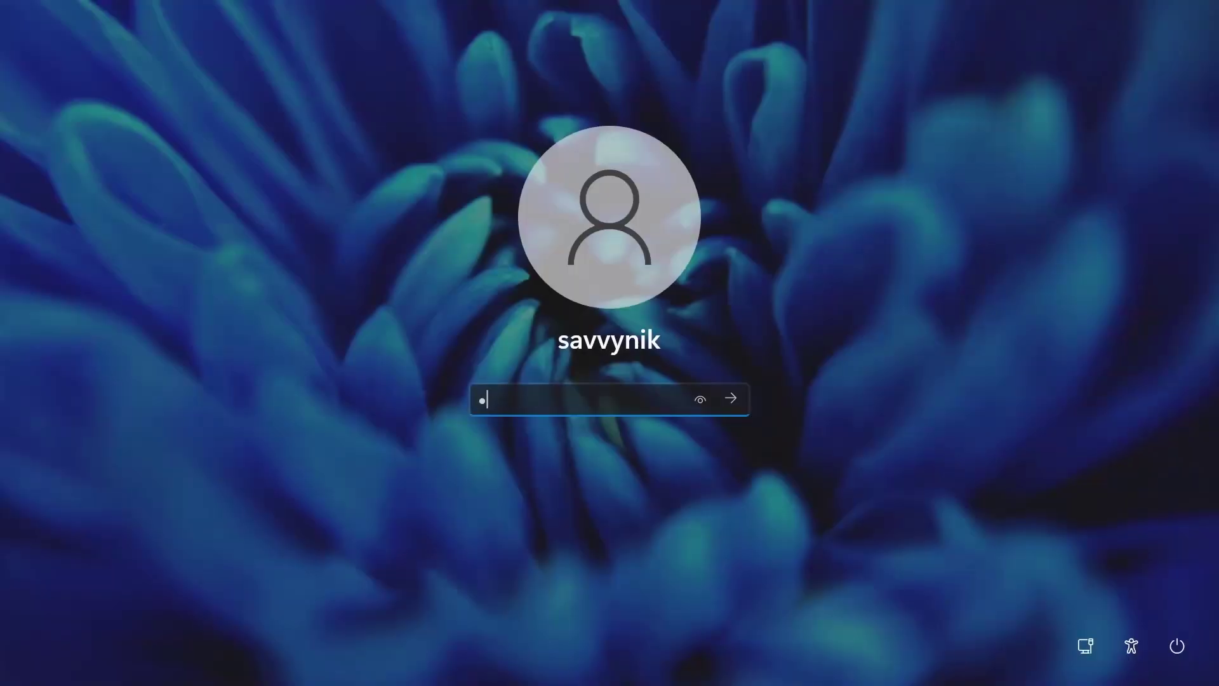
Step: Sign in to Windows 11 with the account password, then restart it from the Start menu
text(******)
key(Return)
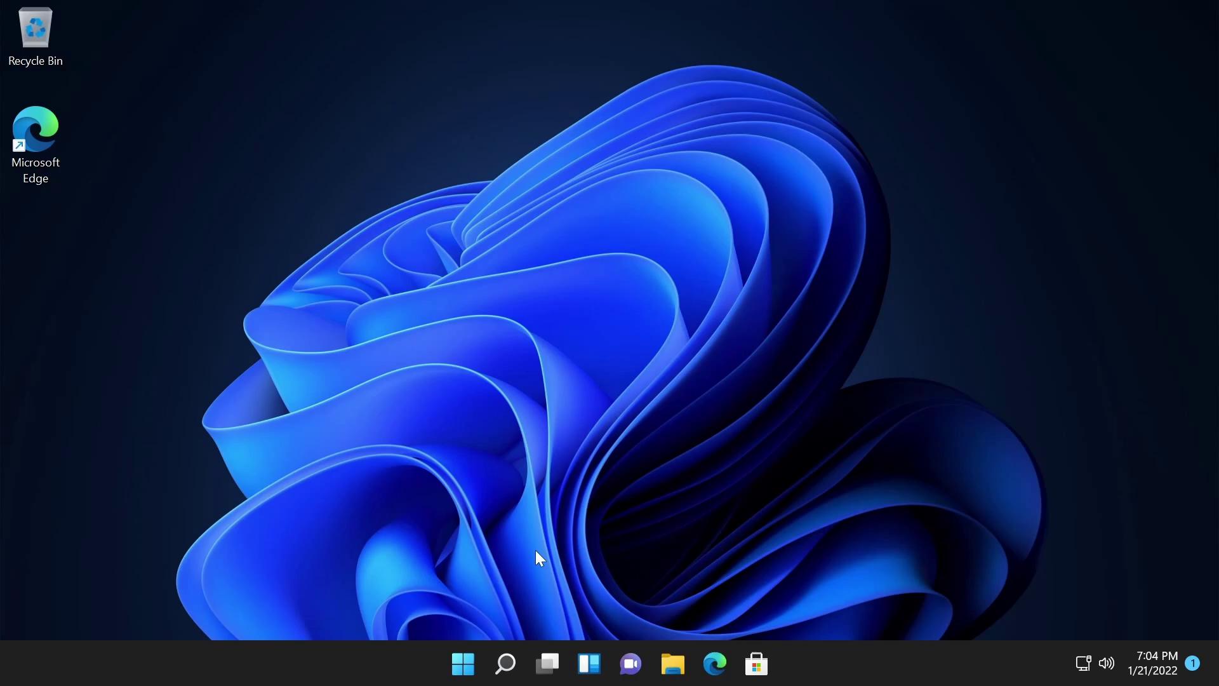
click(463, 663)
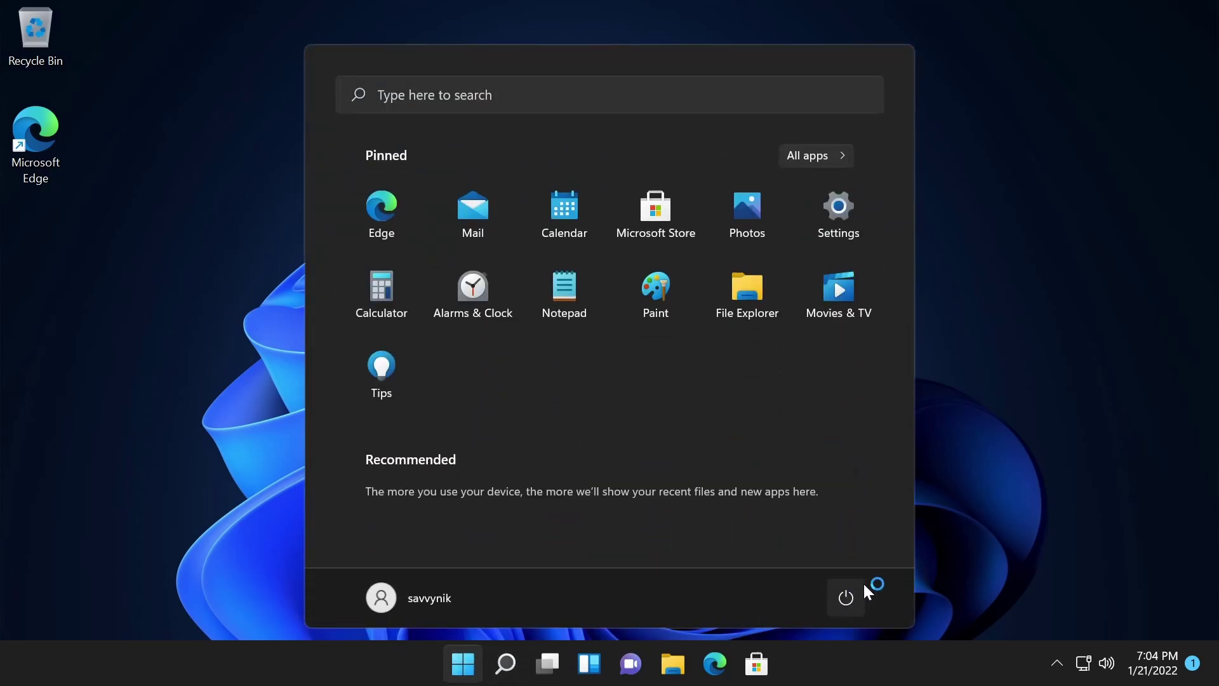
click(851, 597)
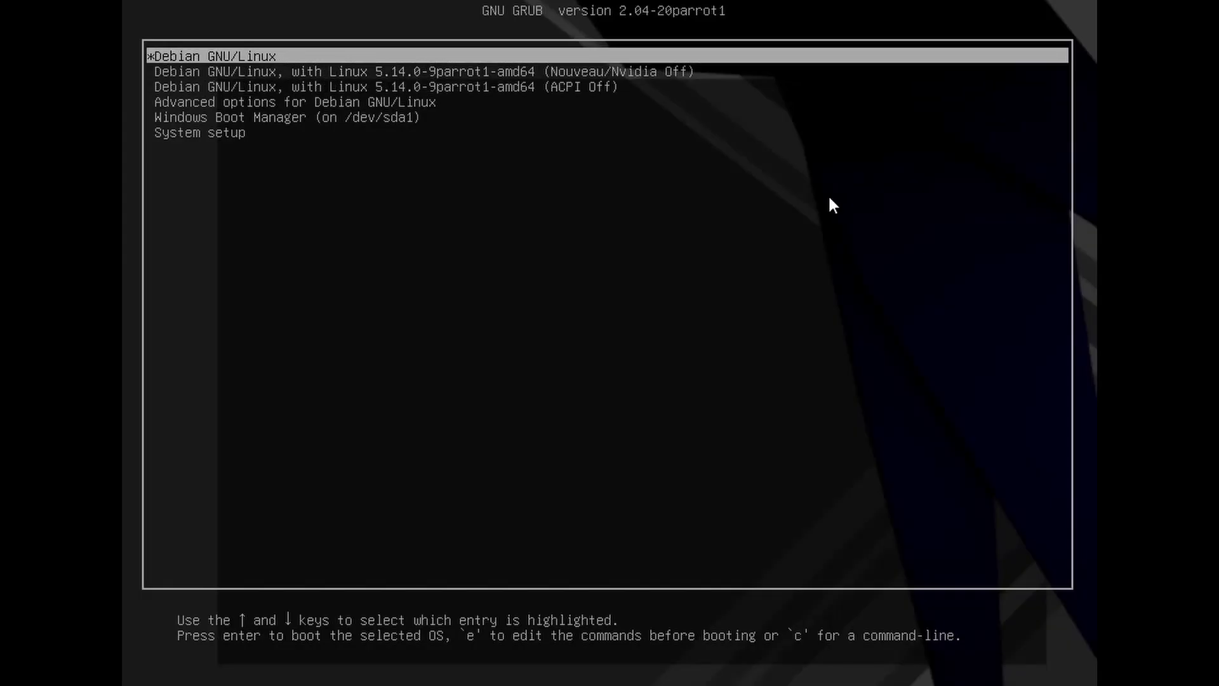
Step: Step between the Debian and Nouveau/Nvidia Off entries, settling on the first Debian GNU/Linux entry
key(Down)
key(Up)
key(Down)
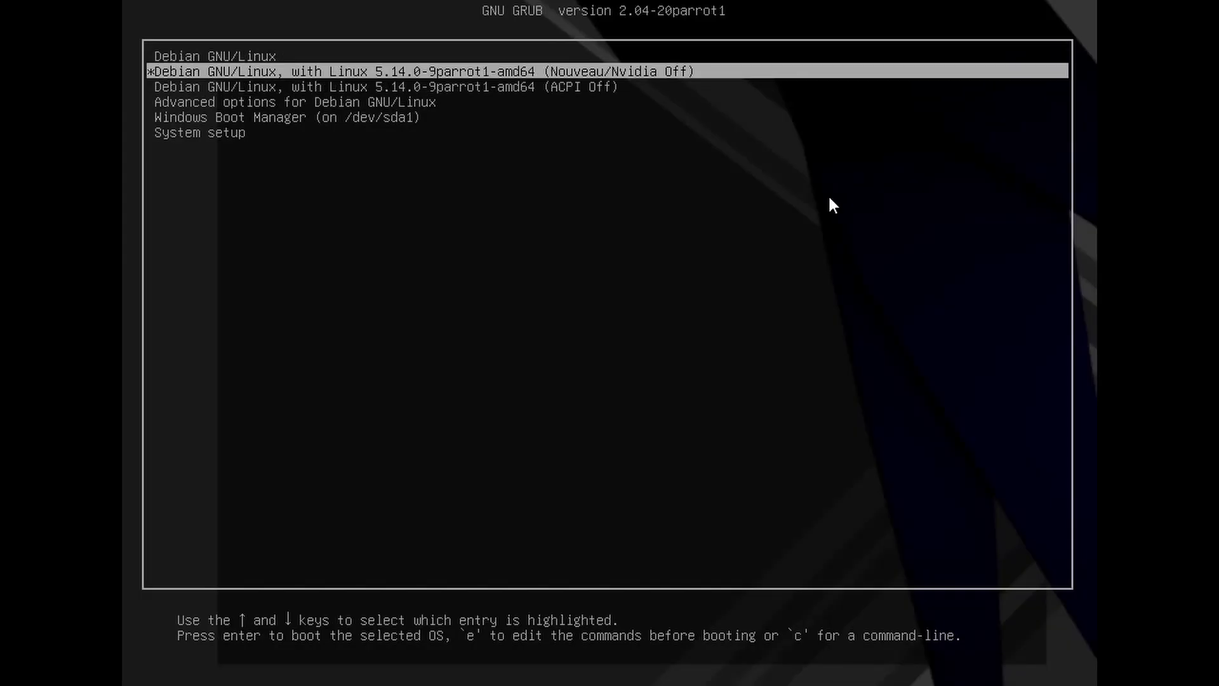
key(Up)
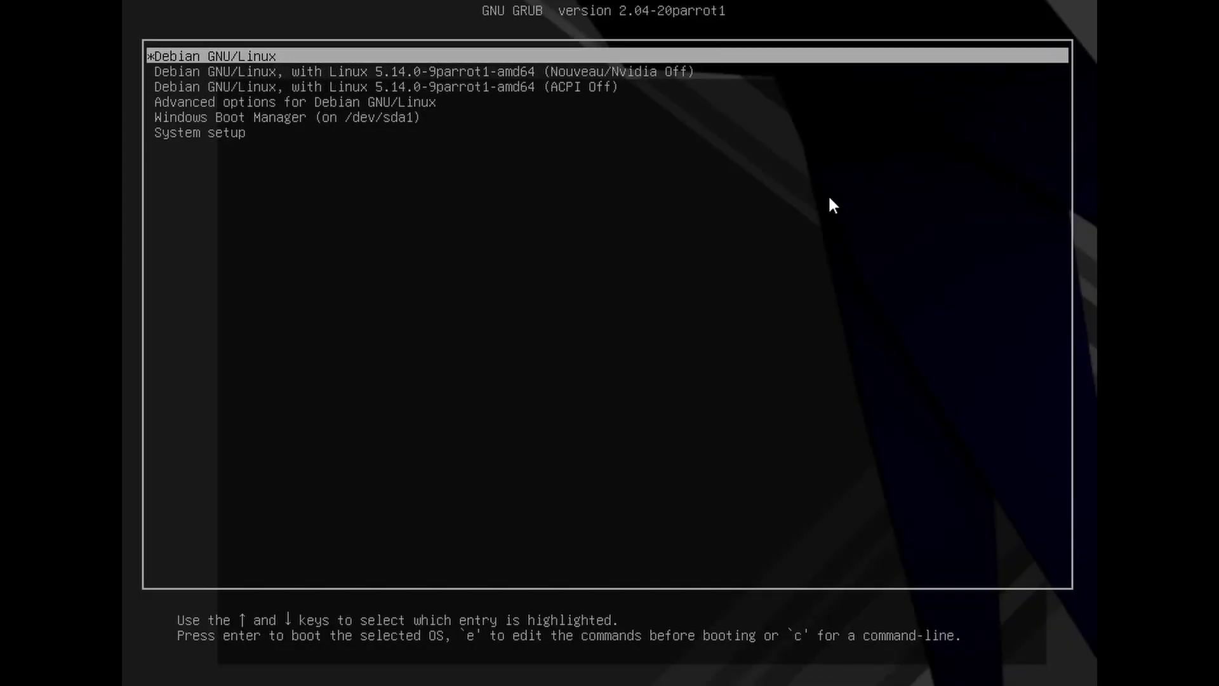
key(Down)
key(Up)
key(Down)
key(Up)
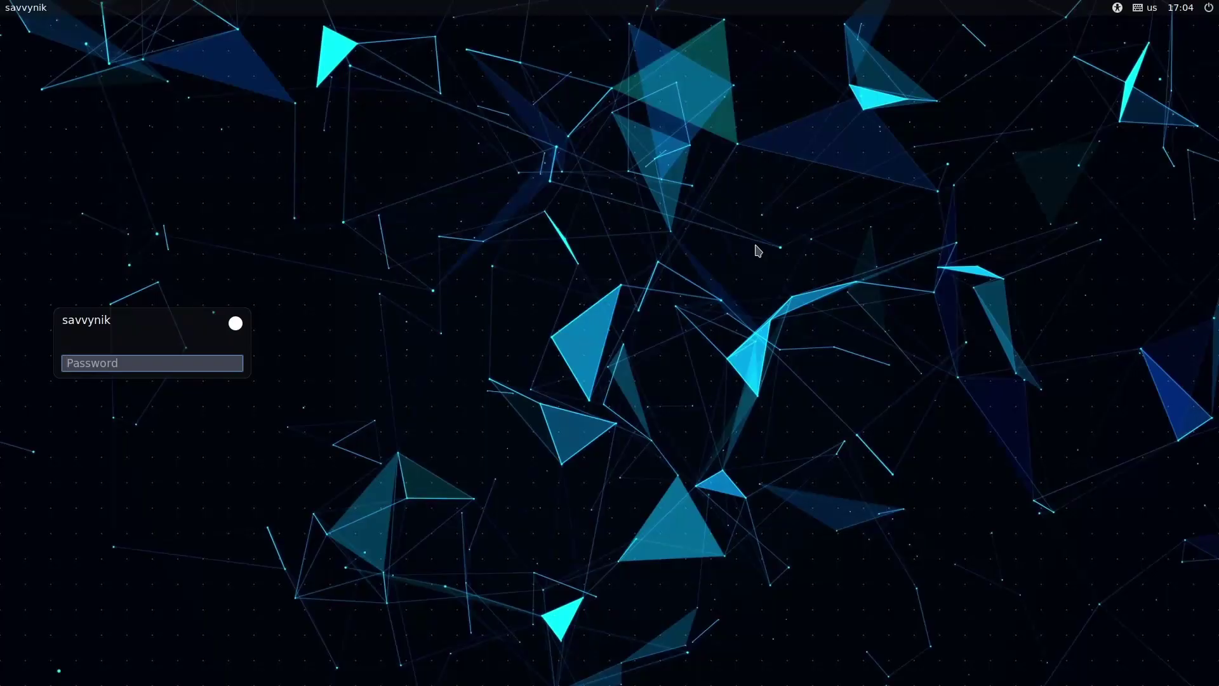
Step: Enter the account password at the Parrot login screen to reach the MATE desktop
text(••••••••)
key(Return)
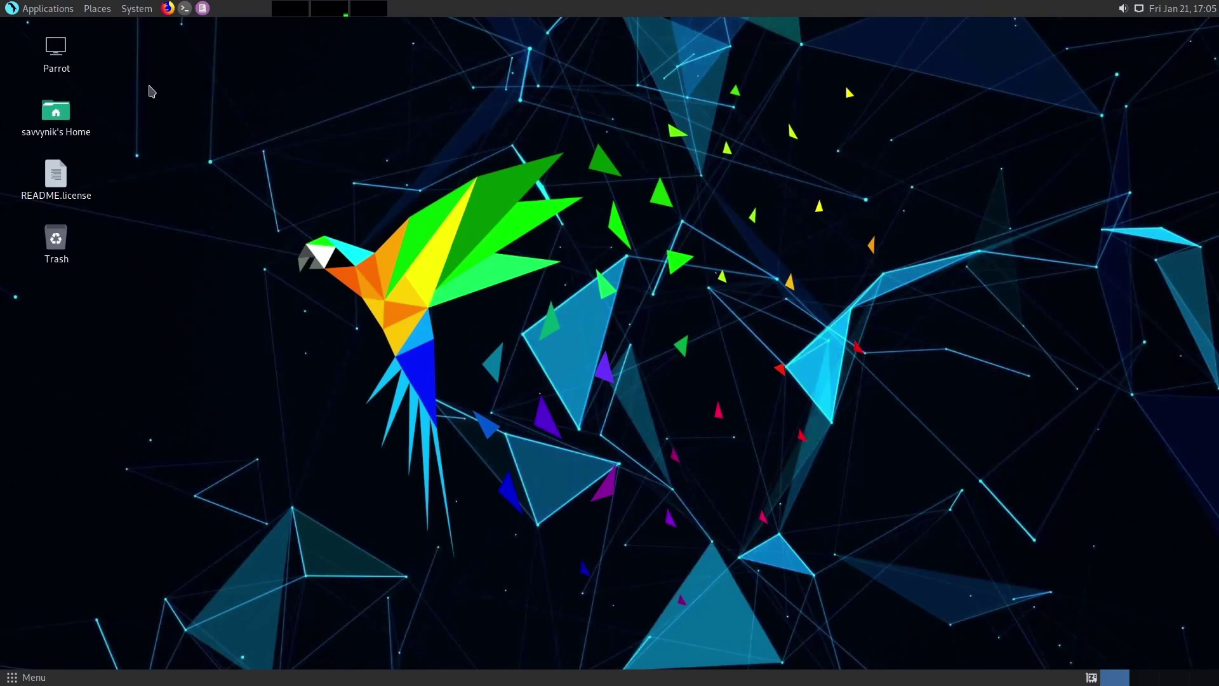
Step: Select and deselect the desktop icons, including the Home folder icon
drag(97, 253, 23, 38)
click(137, 159)
click(56, 113)
click(109, 80)
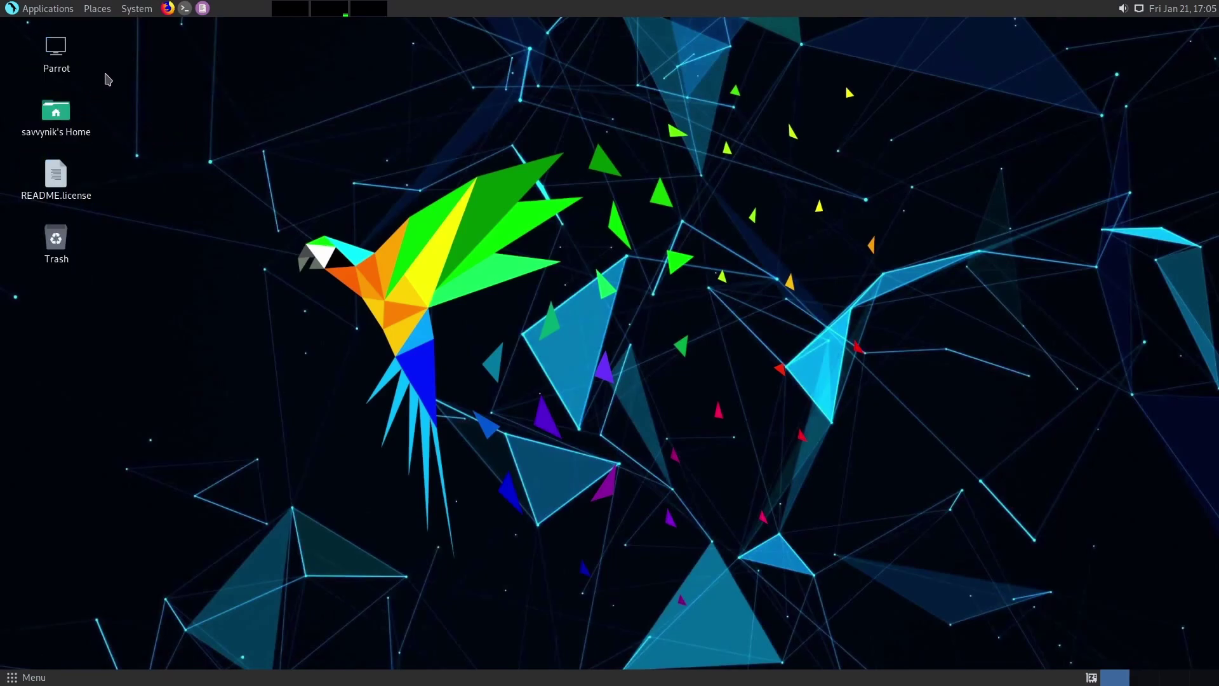
Step: Browse the Applications menu categories such as Pentesting, then the Places and System menus
click(35, 12)
mouse_move(51, 29)
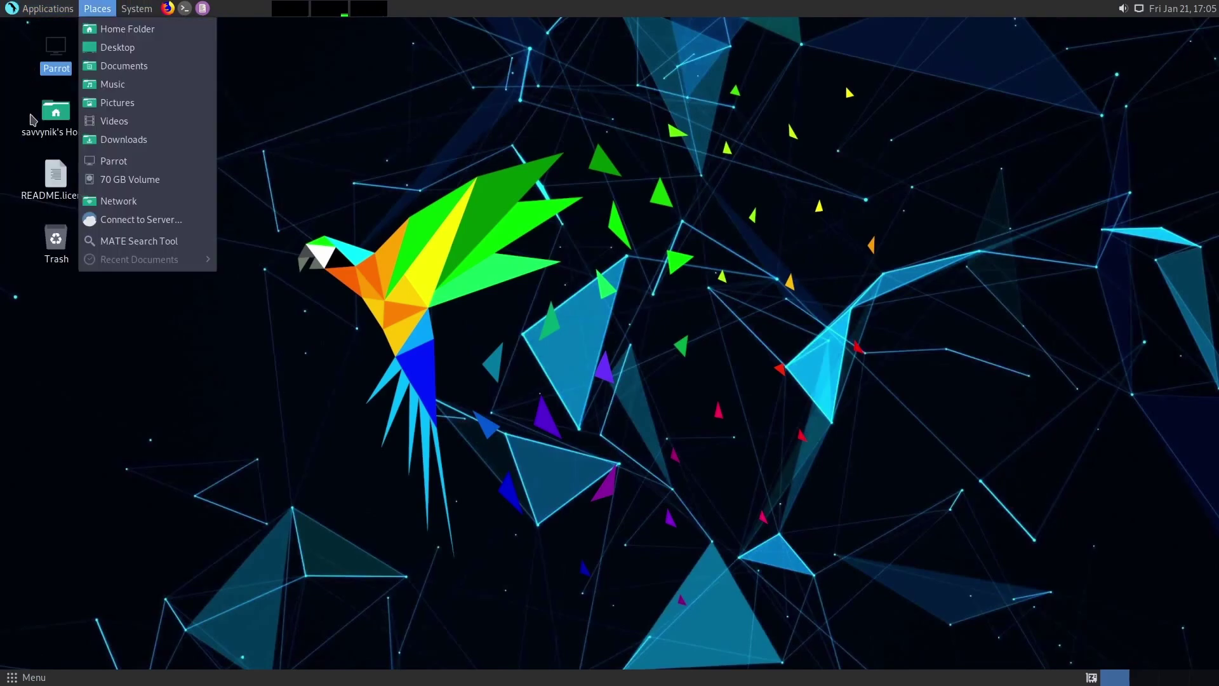
mouse_move(43, 148)
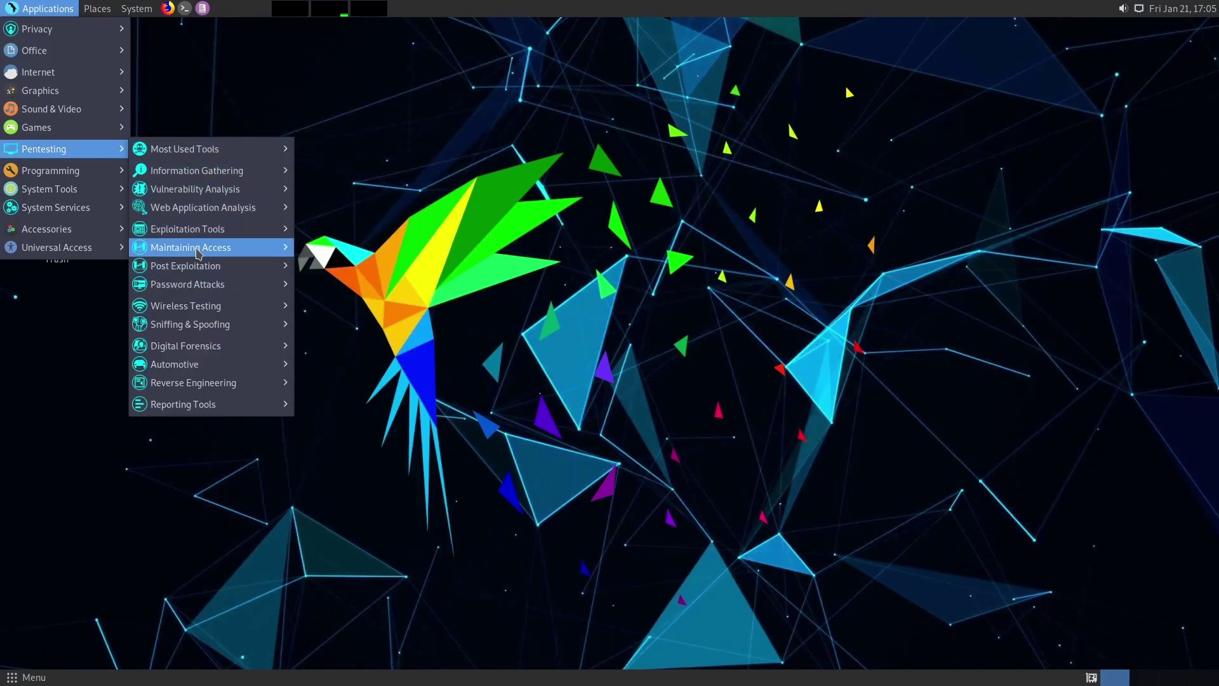
mouse_move(198, 236)
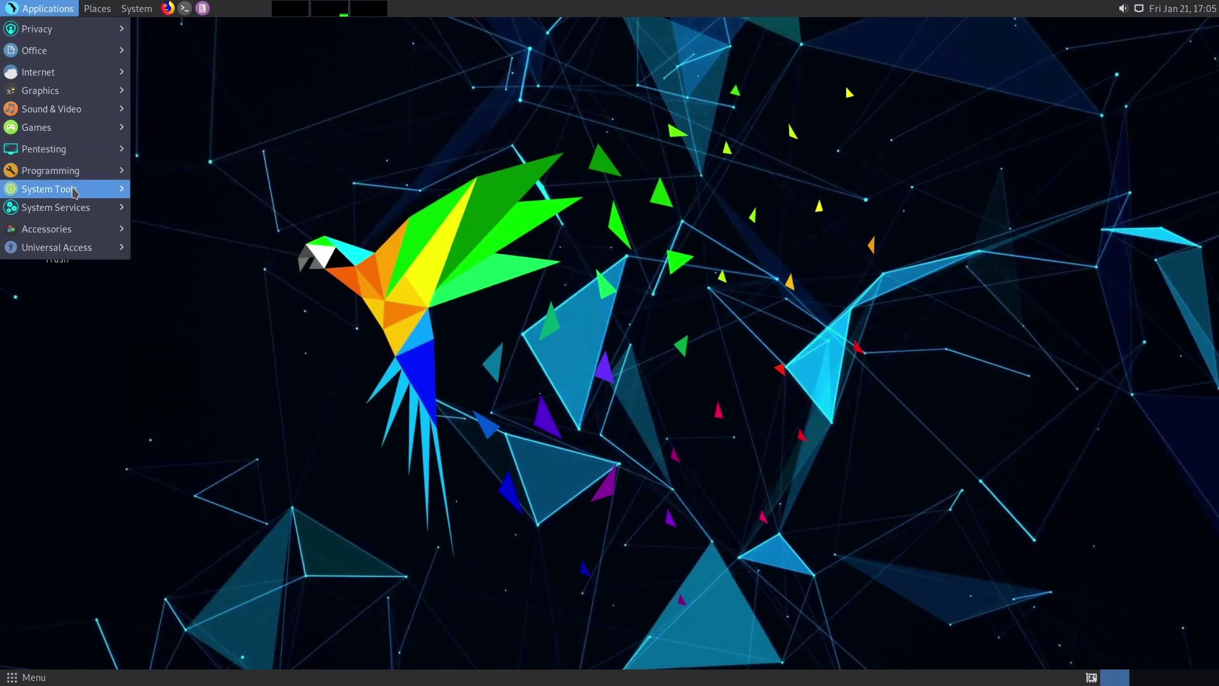
mouse_move(108, 16)
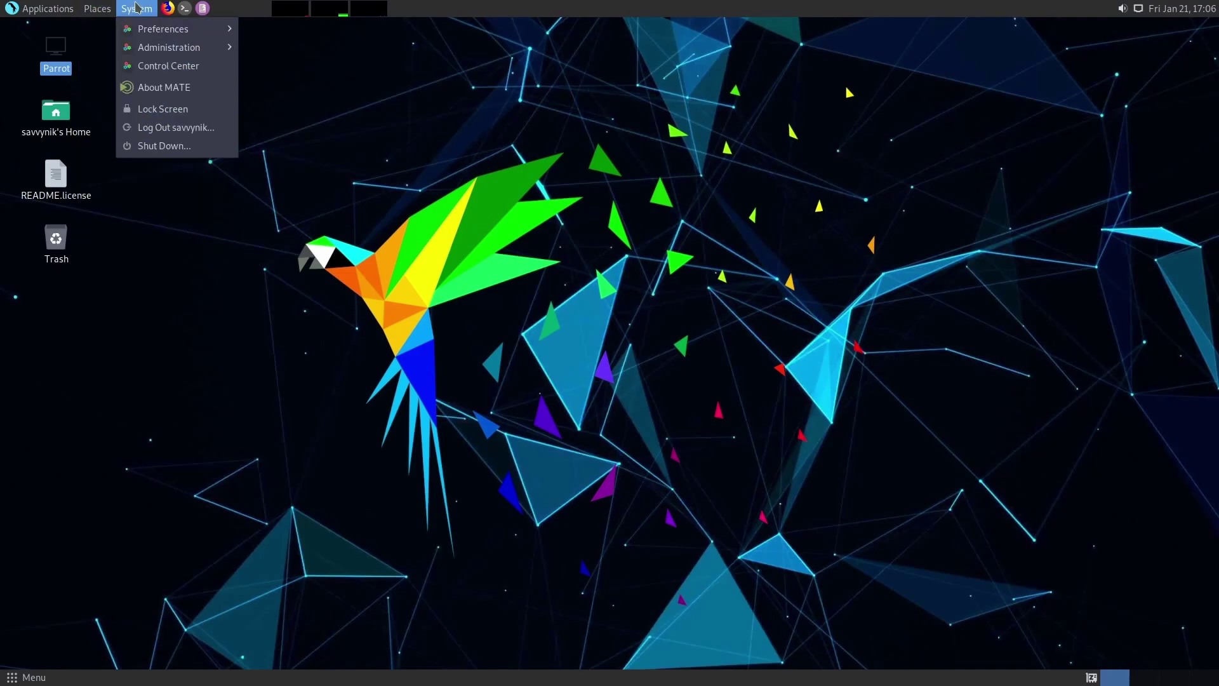
Step: View the Parrot OS 5.0 system details, then check the volume, network and calendar panel applets
click(283, 89)
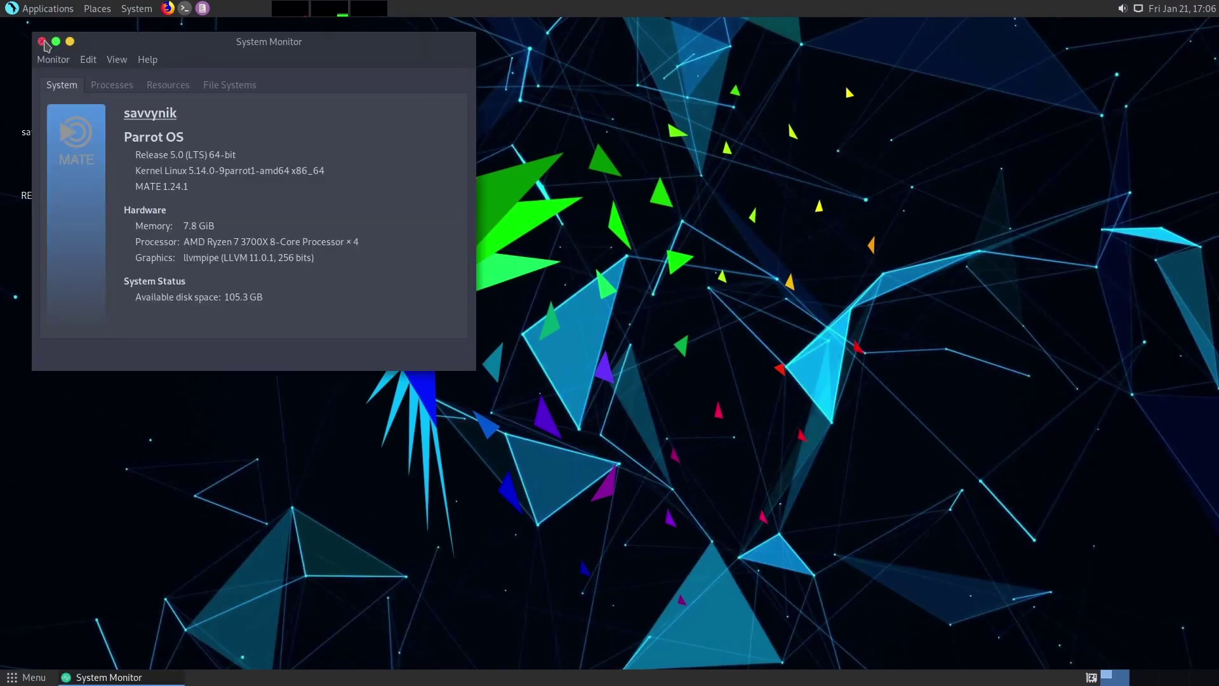
click(41, 42)
click(1122, 10)
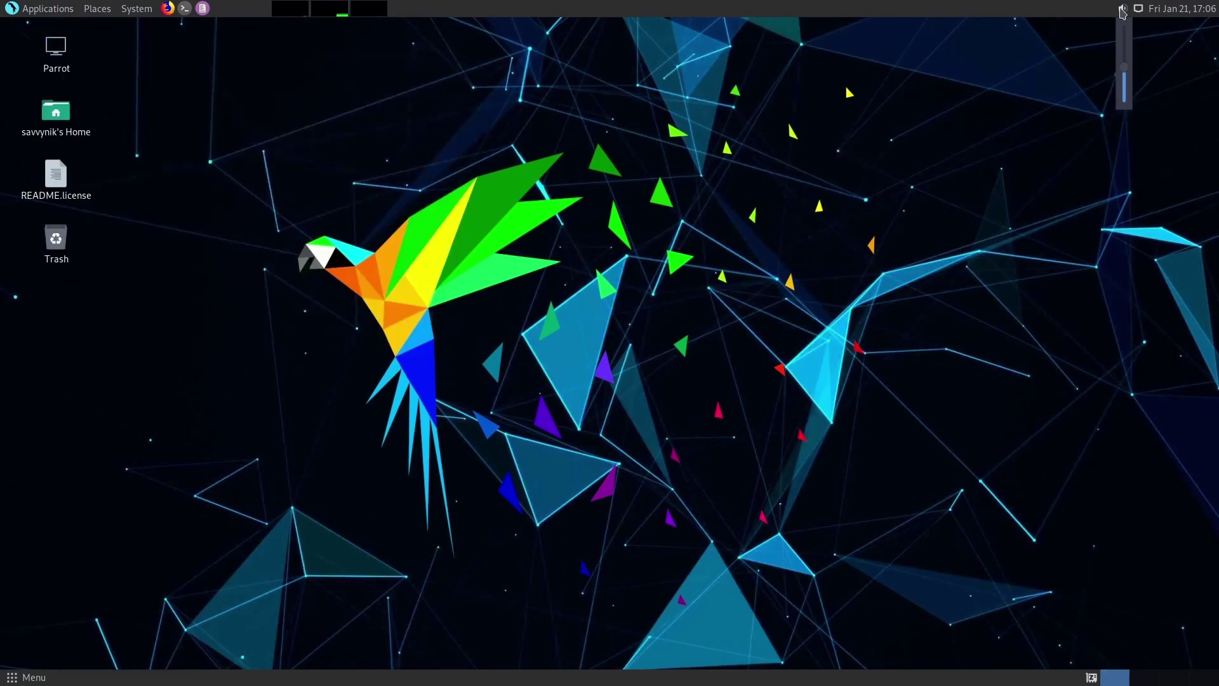
click(1138, 9)
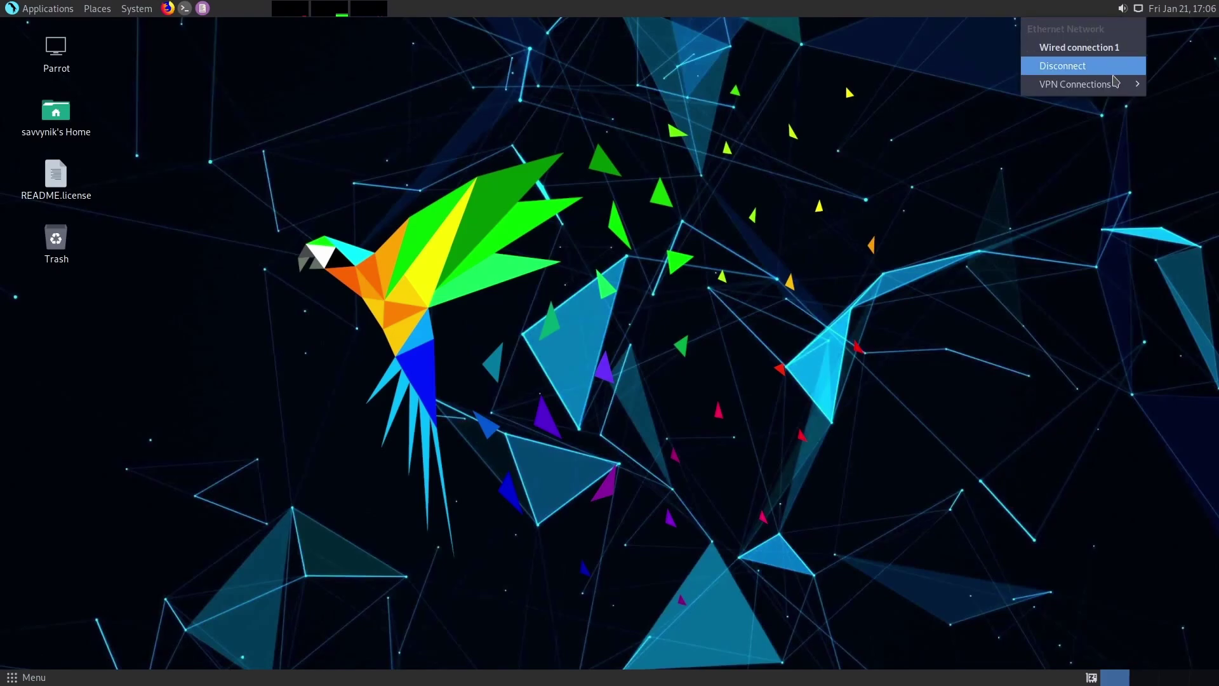
click(1179, 18)
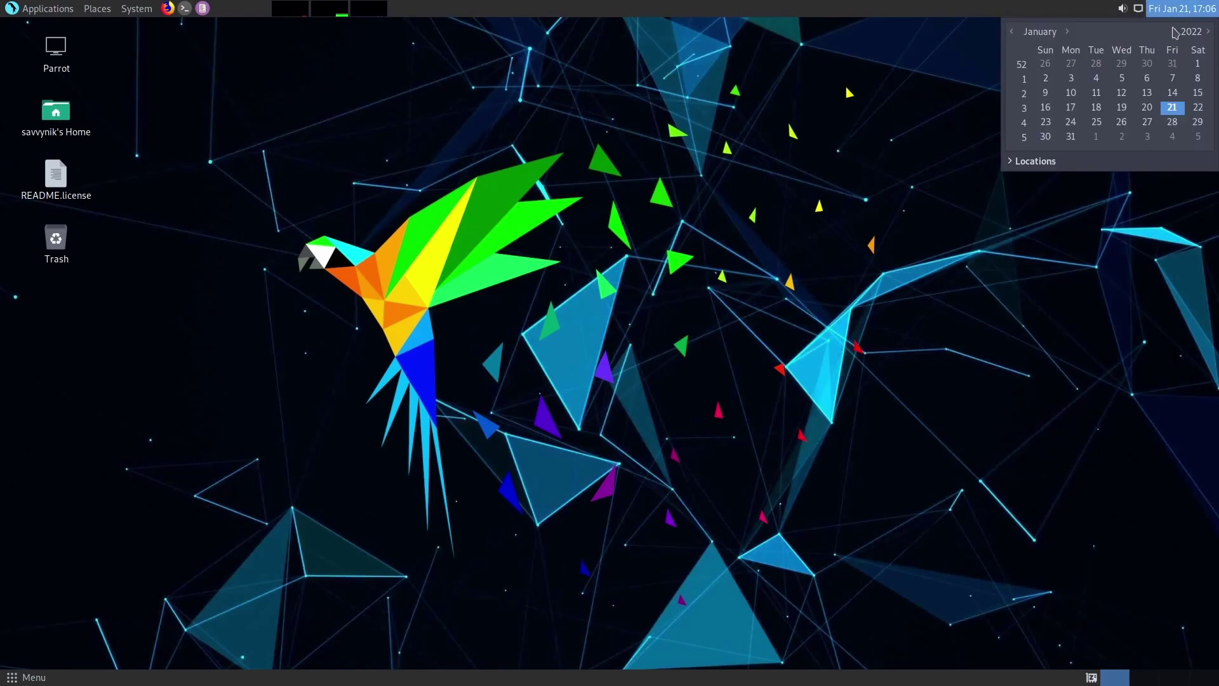
click(1176, 13)
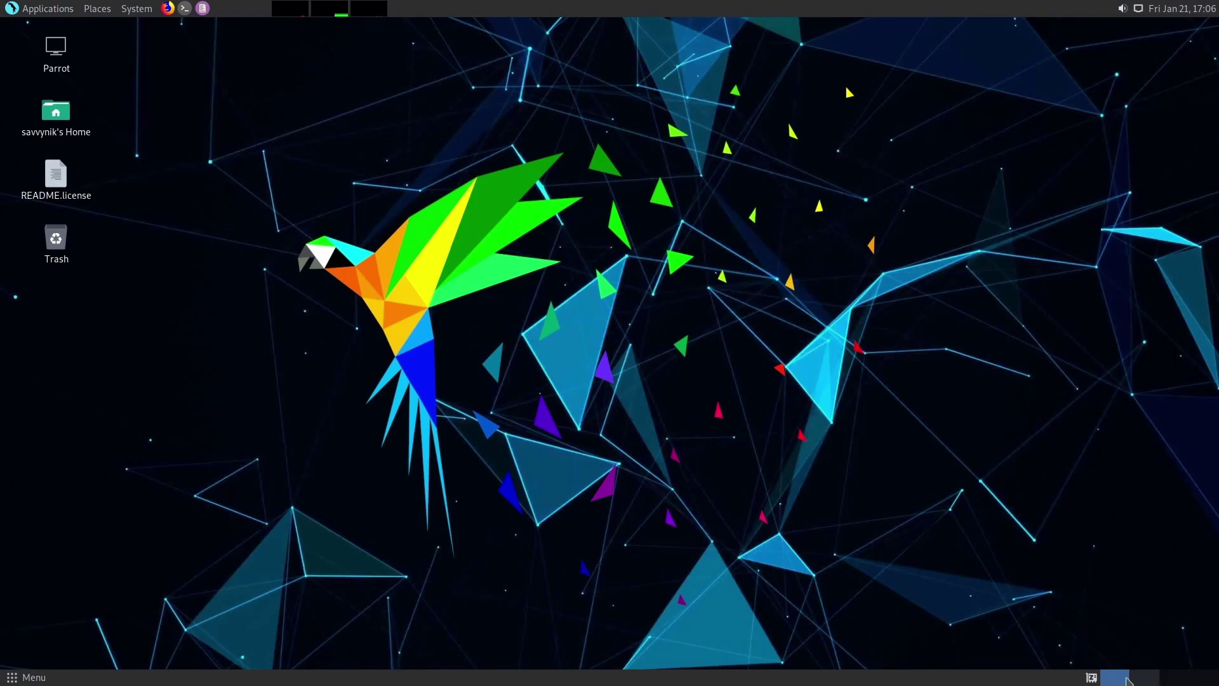
click(35, 678)
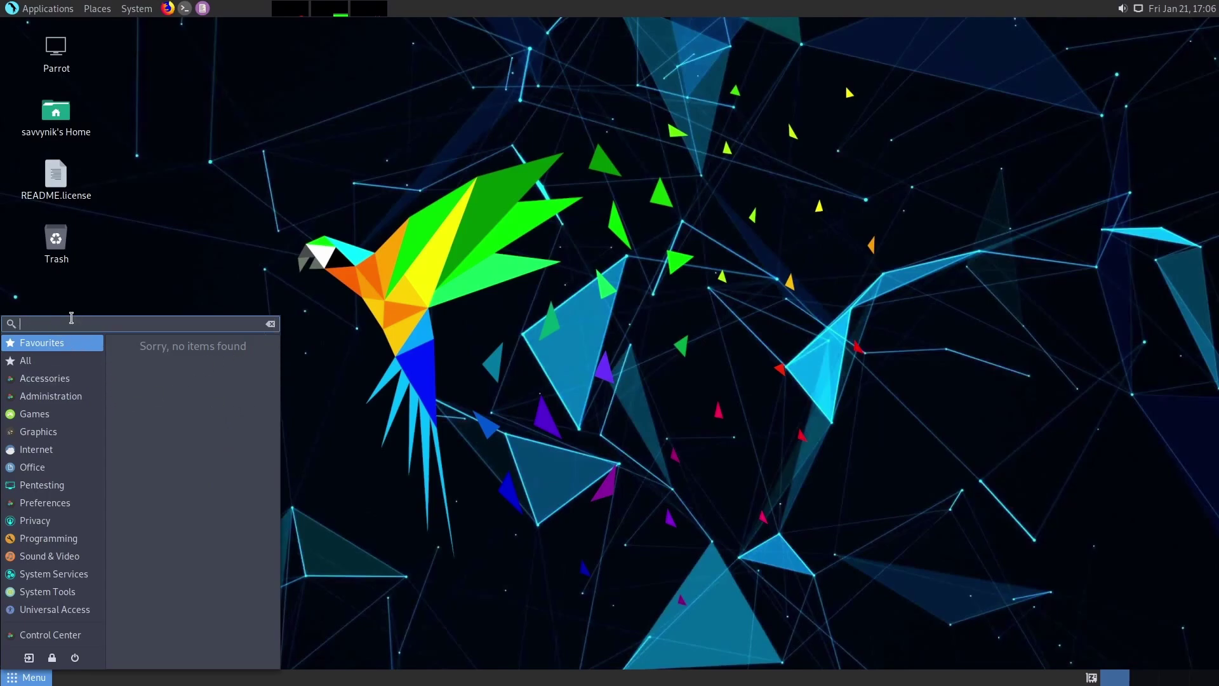
click(39, 361)
scroll(218, 369, down, 12)
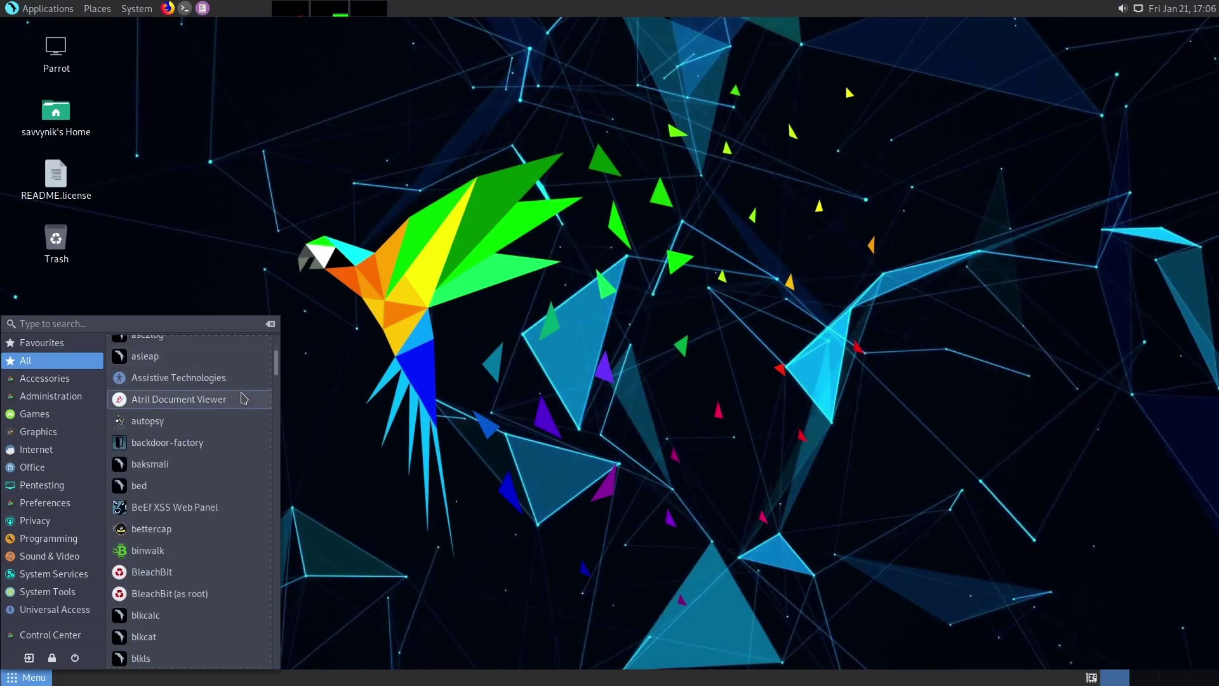
scroll(235, 407, down, 10)
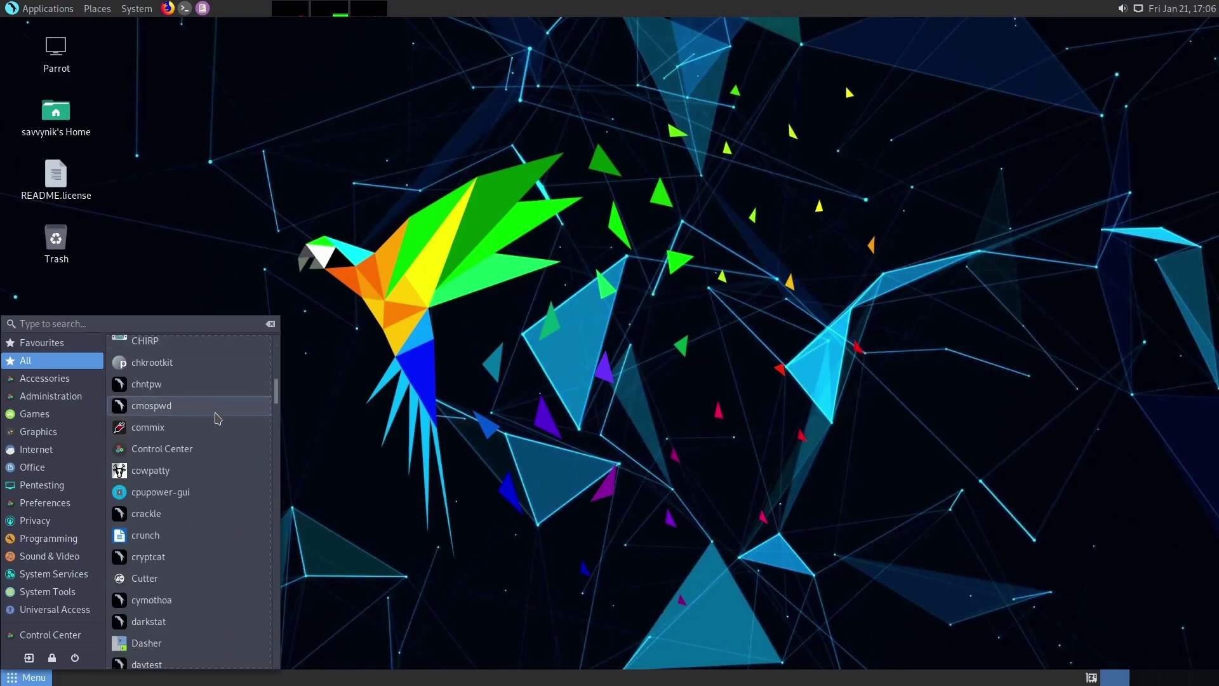
scroll(217, 417, down, 6)
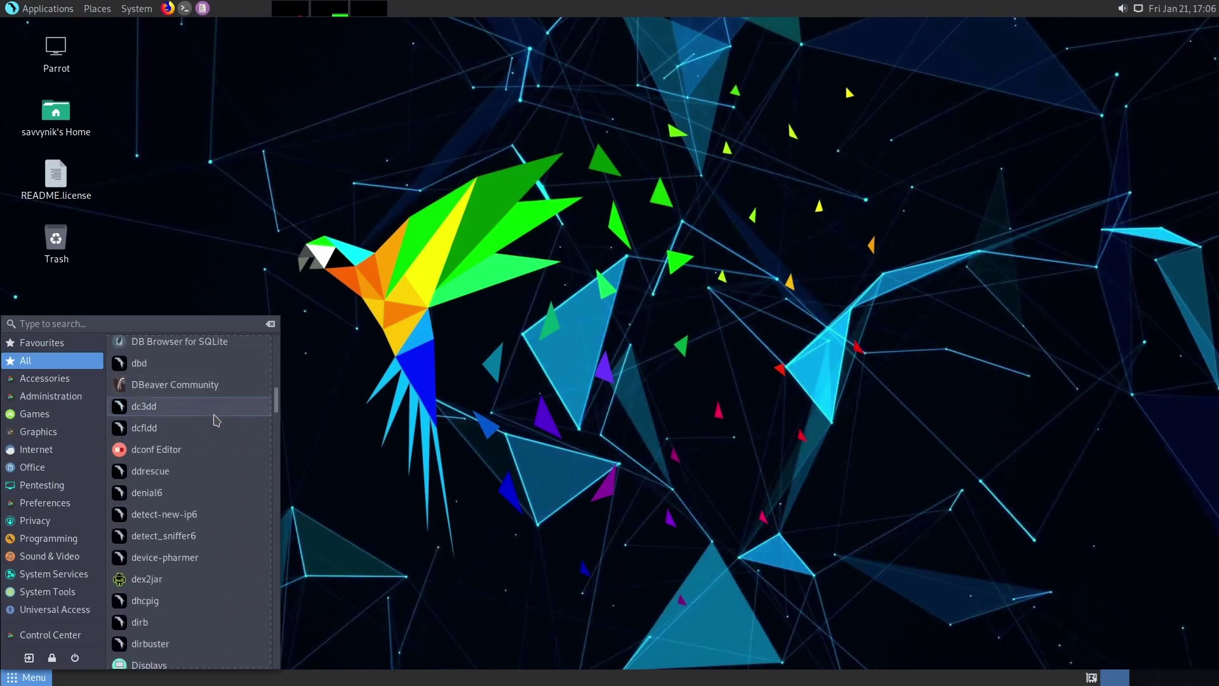
scroll(214, 470, down, 10)
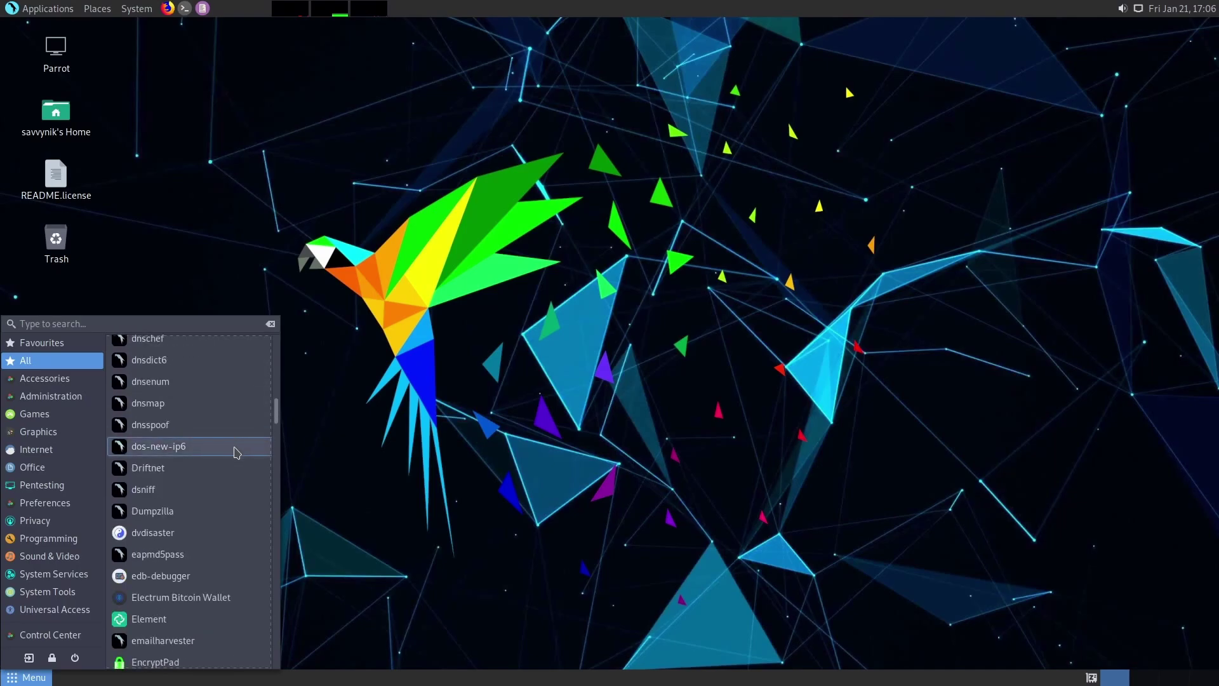
scroll(232, 463, down, 10)
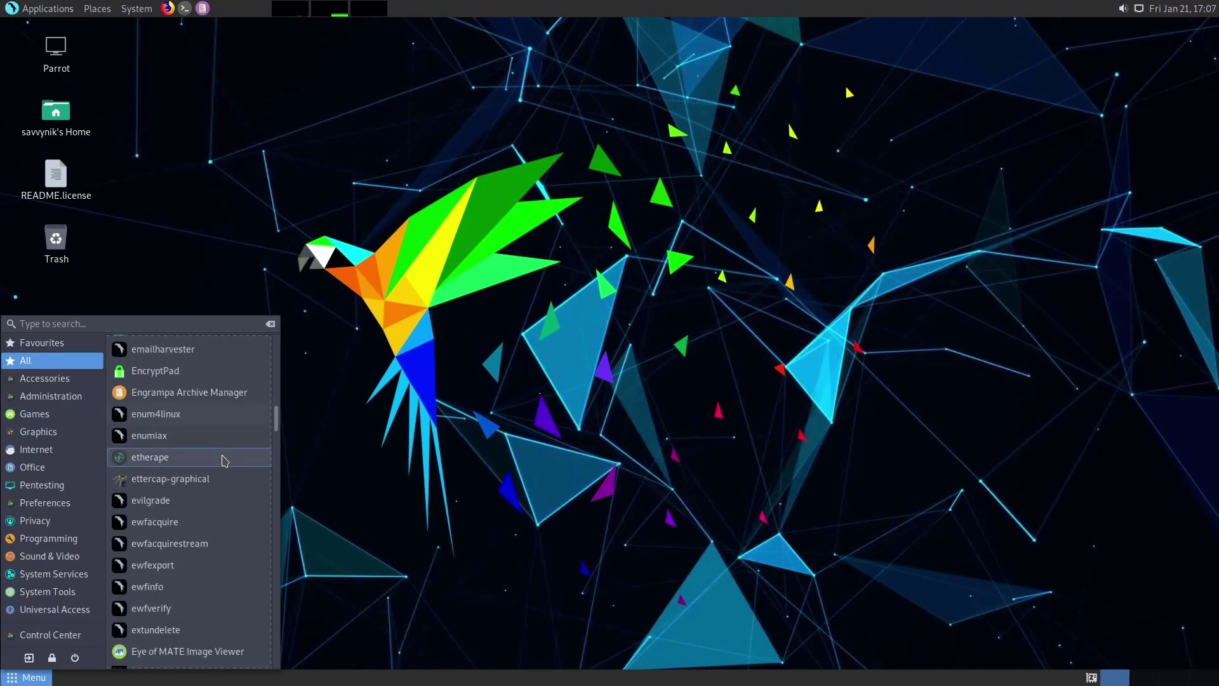
click(527, 407)
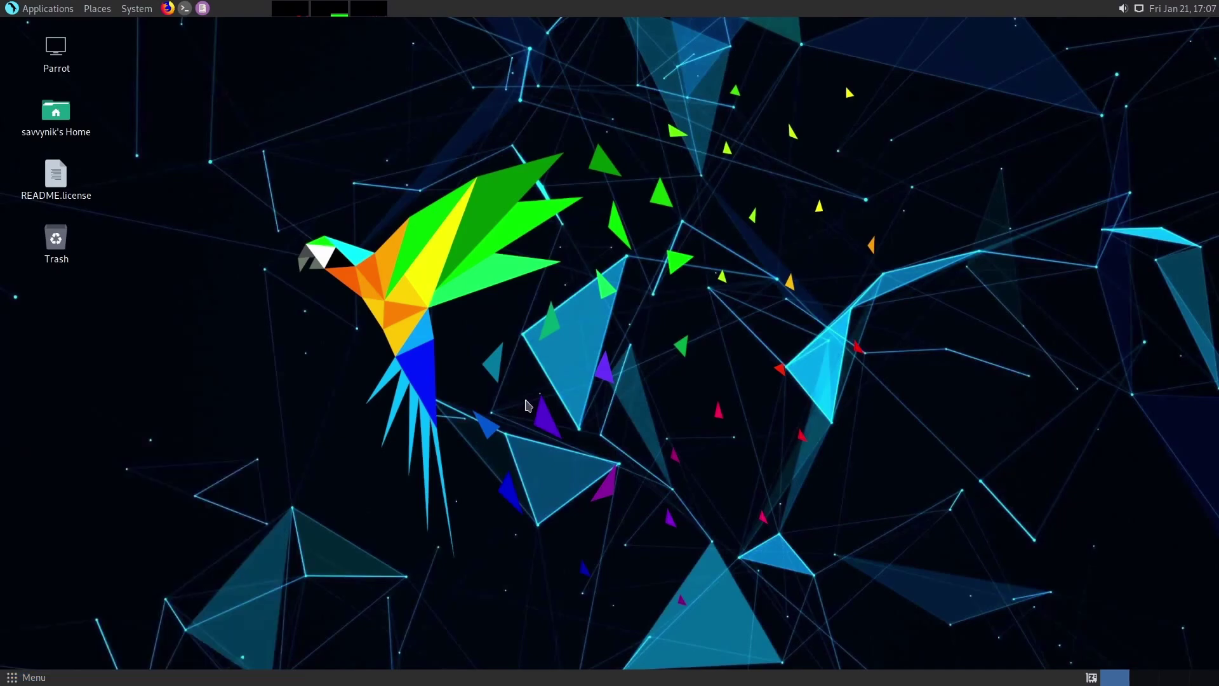